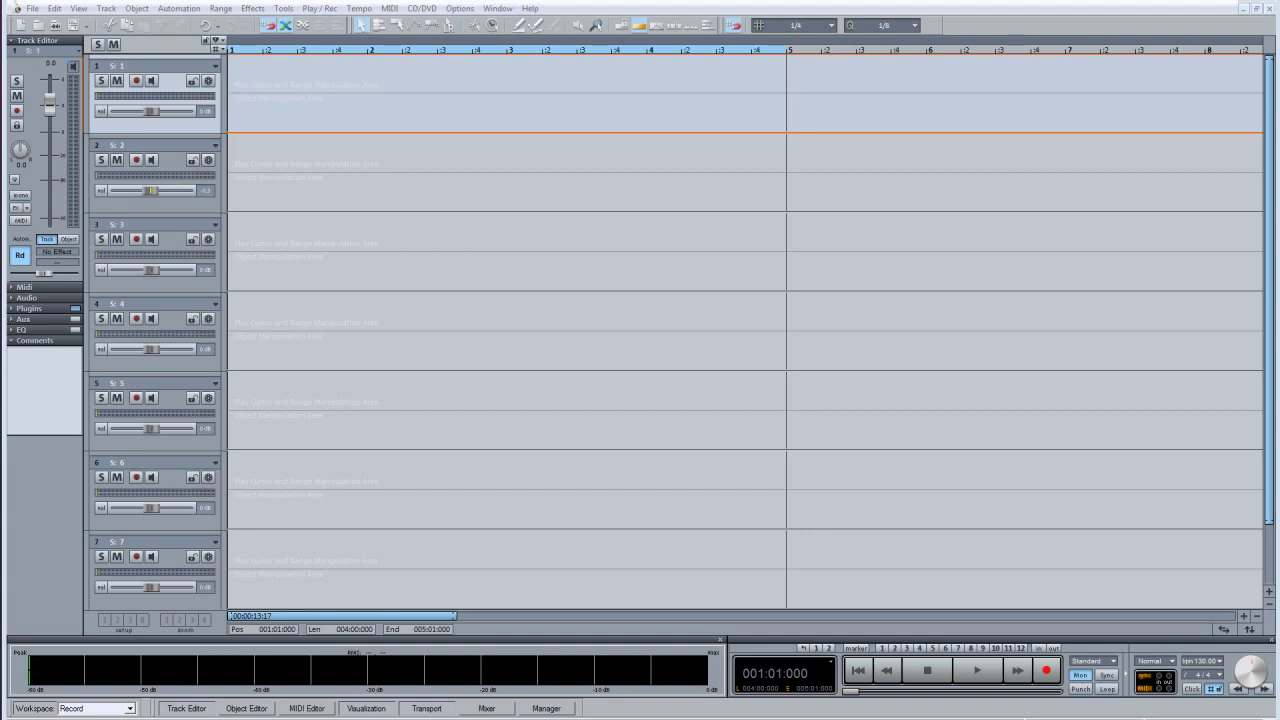
# Keep Multiface Midi as track MIDI input and view the MIDI page of System Options
pyautogui.click(49, 287)
pyautogui.click(65, 315)
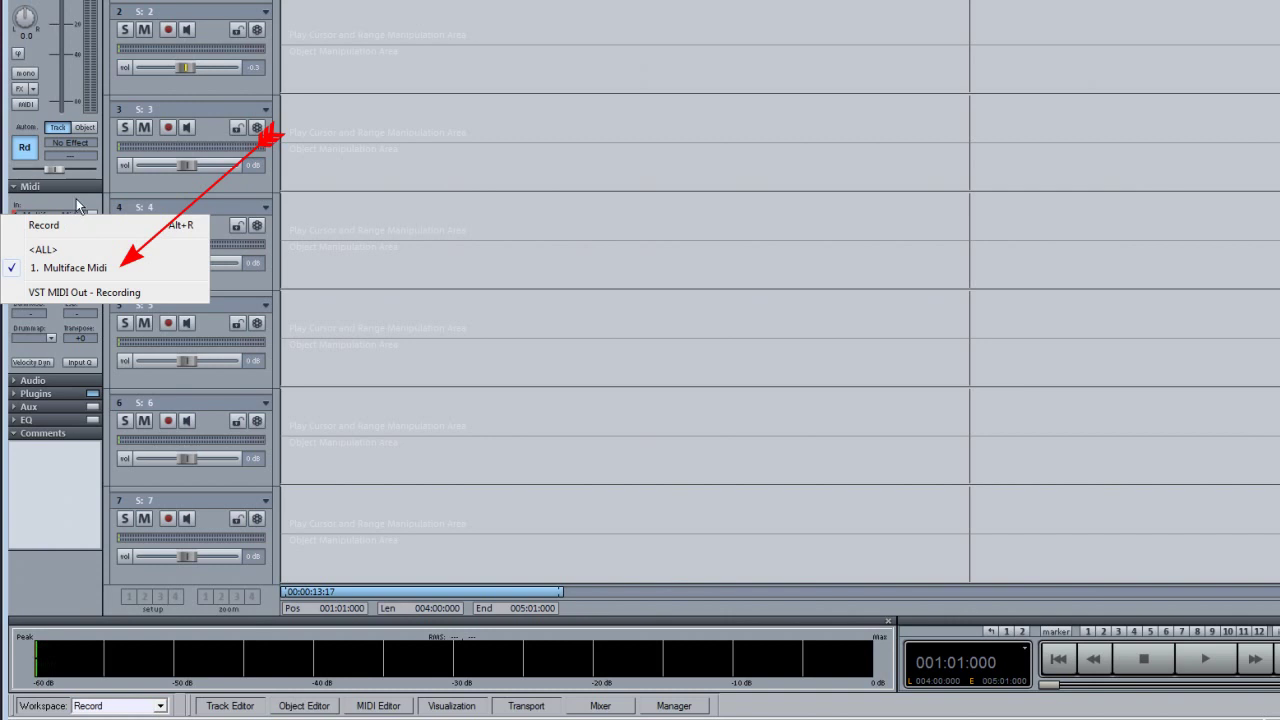
pyautogui.click(76, 198)
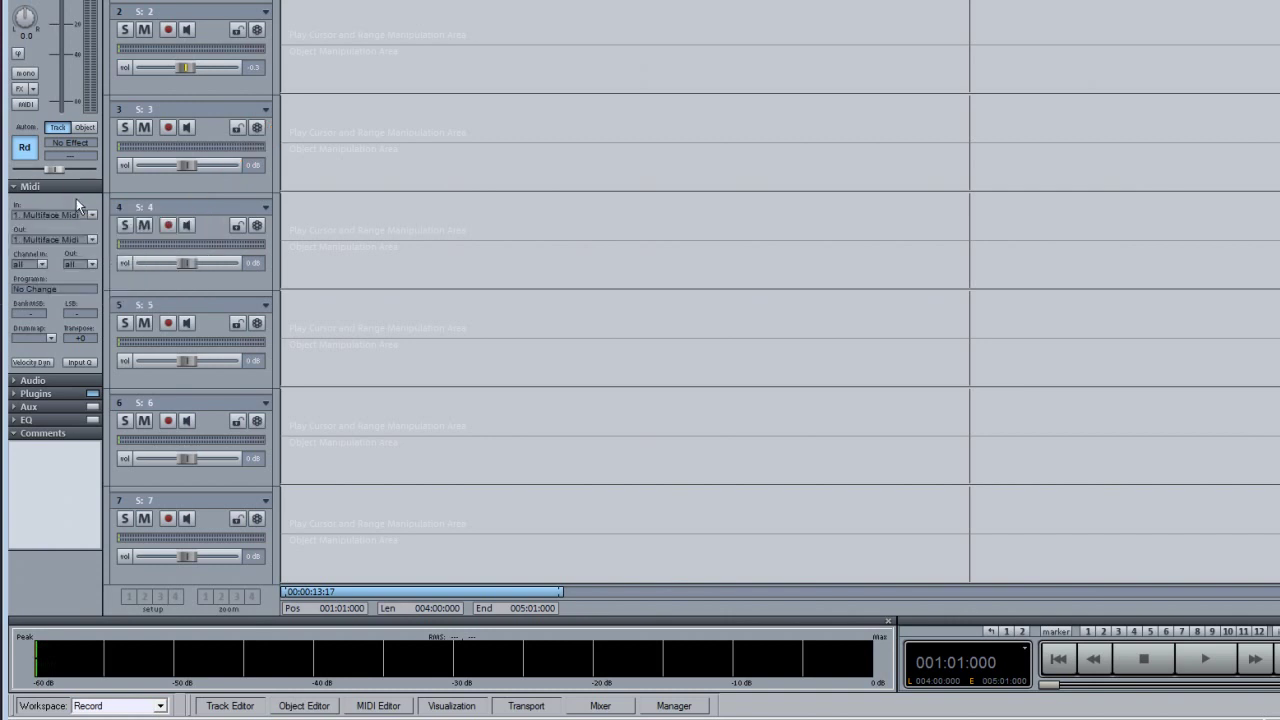
pyautogui.press('y')
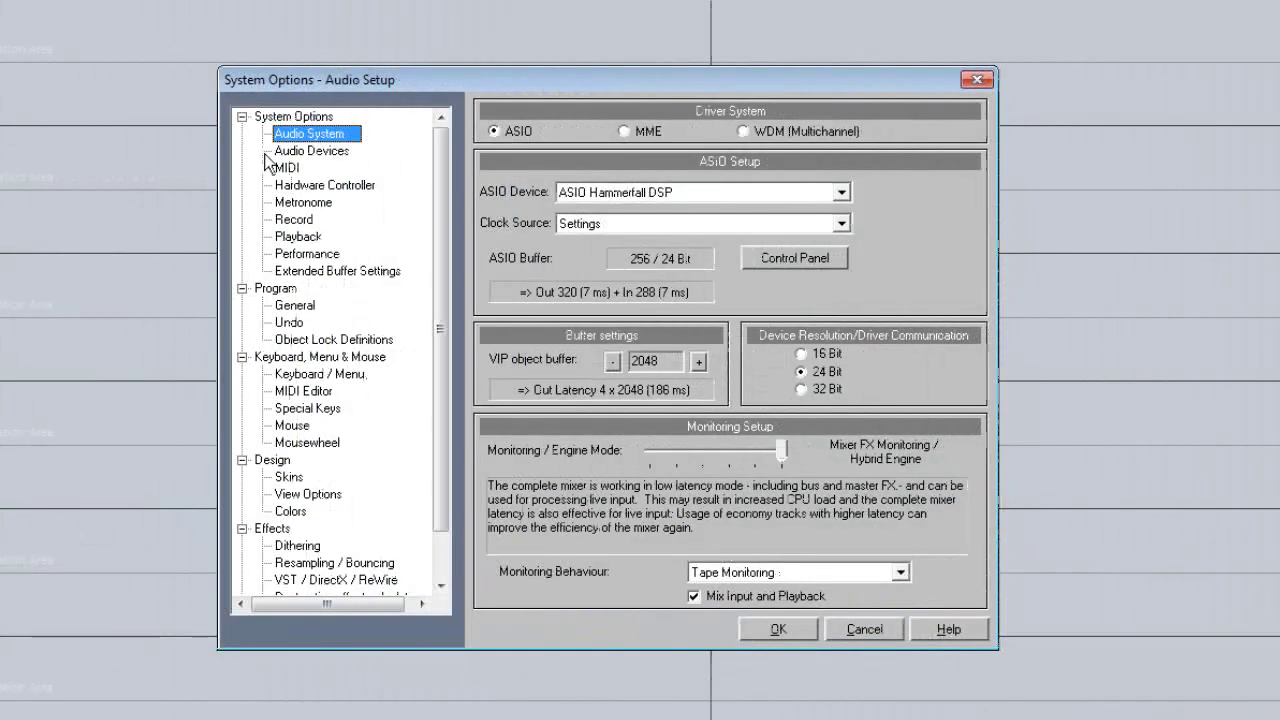
pyautogui.click(284, 166)
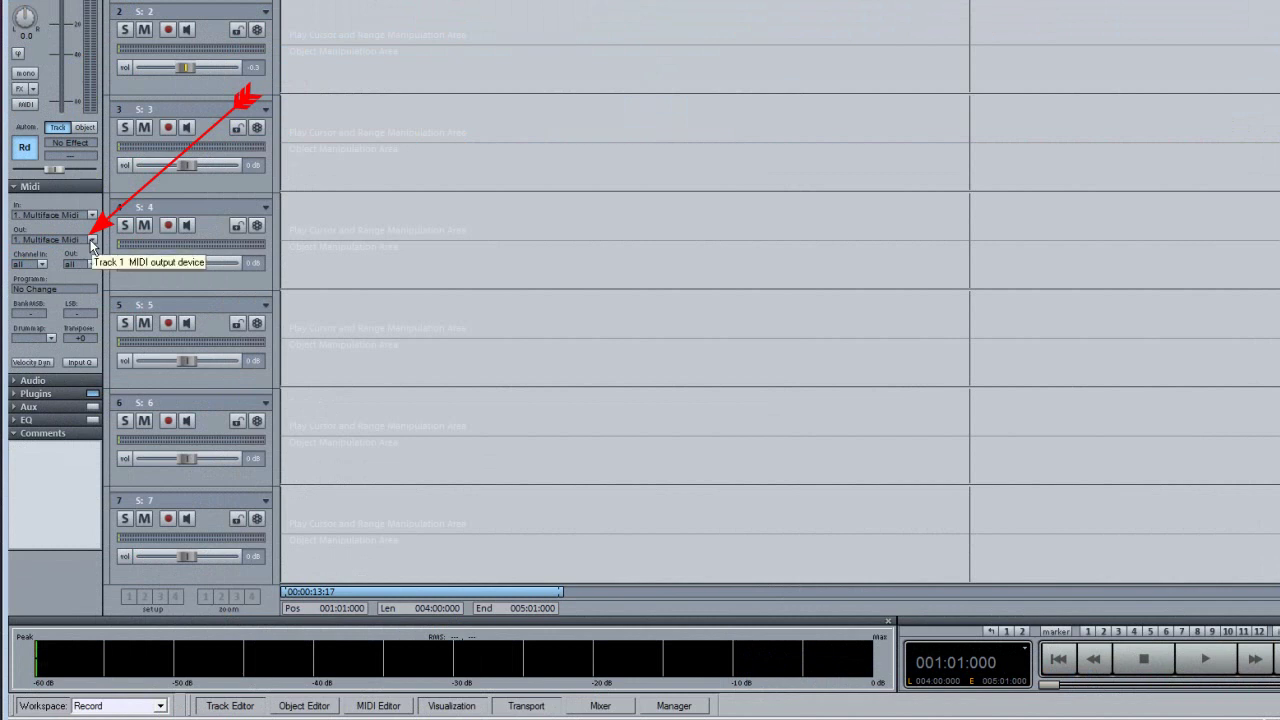
pyautogui.click(91, 243)
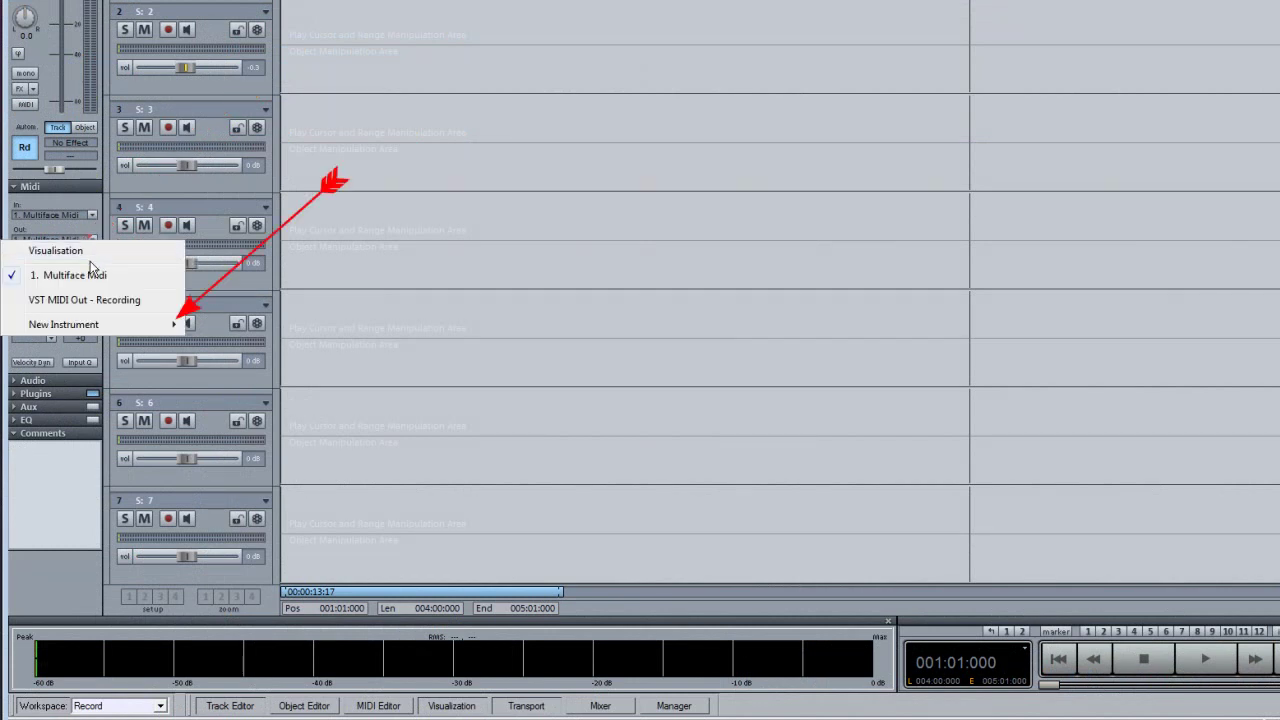
pyautogui.moveTo(86, 327)
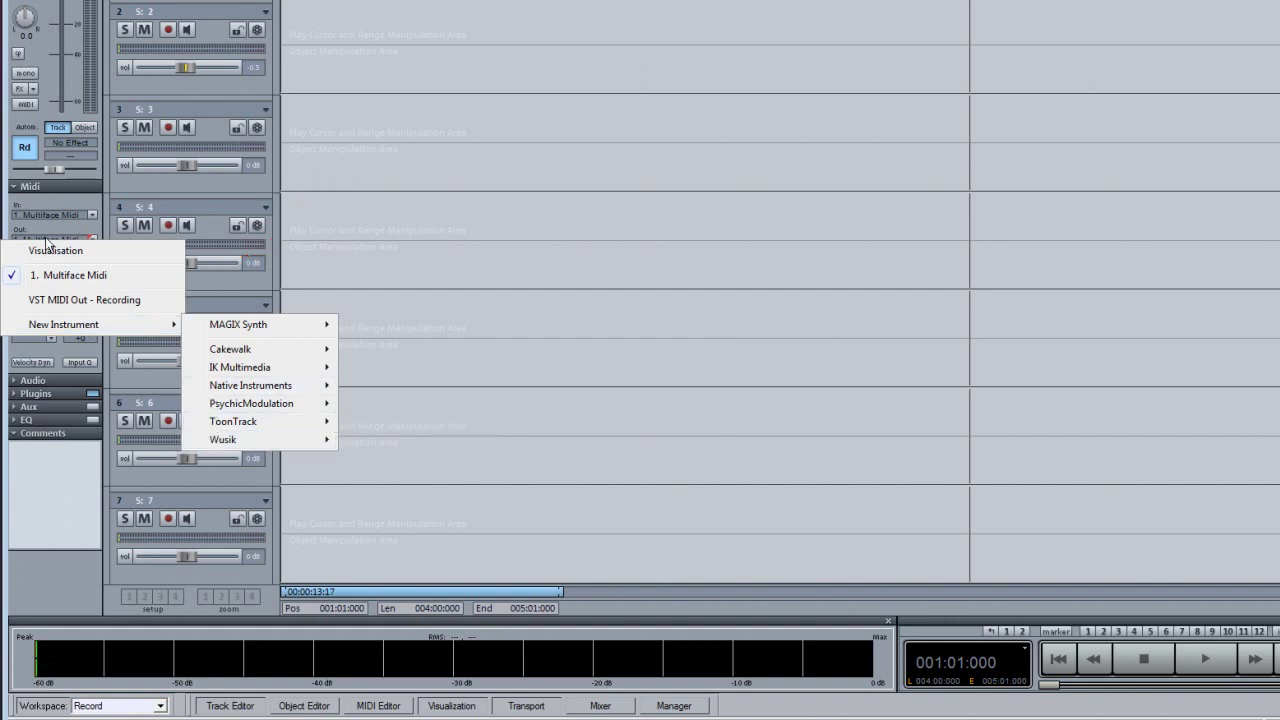
pyautogui.click(42, 186)
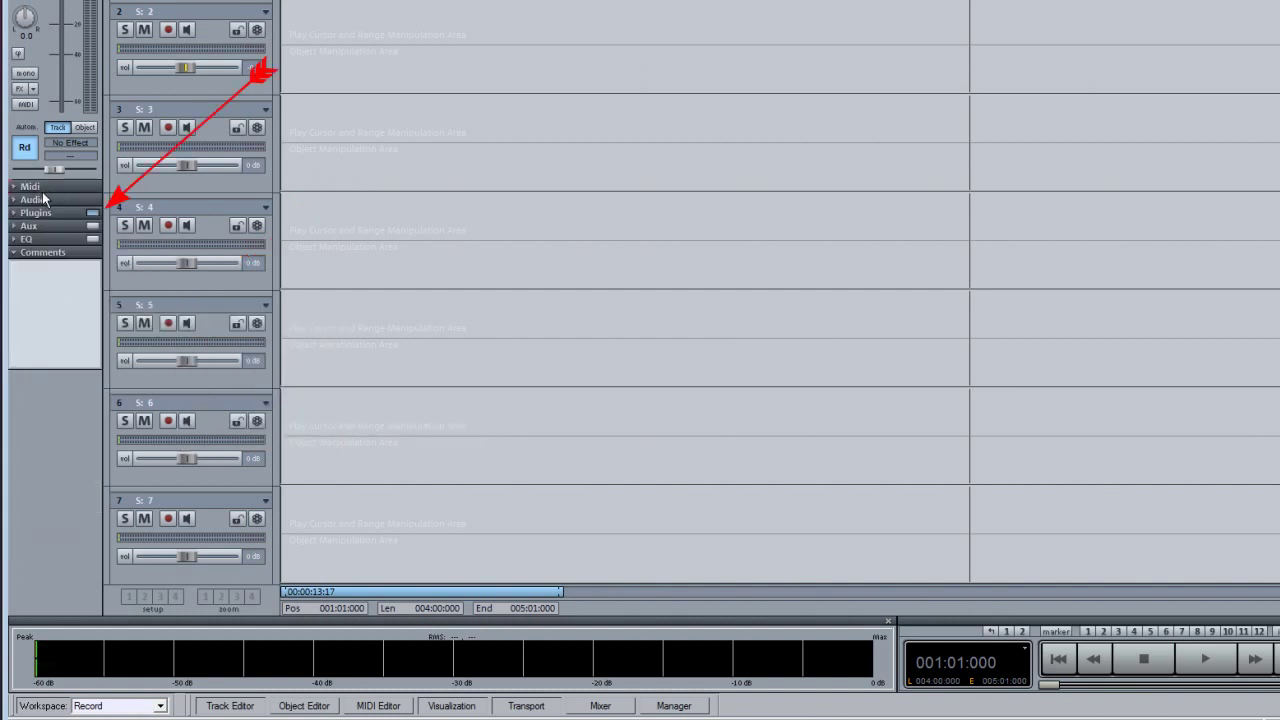
pyautogui.click(42, 212)
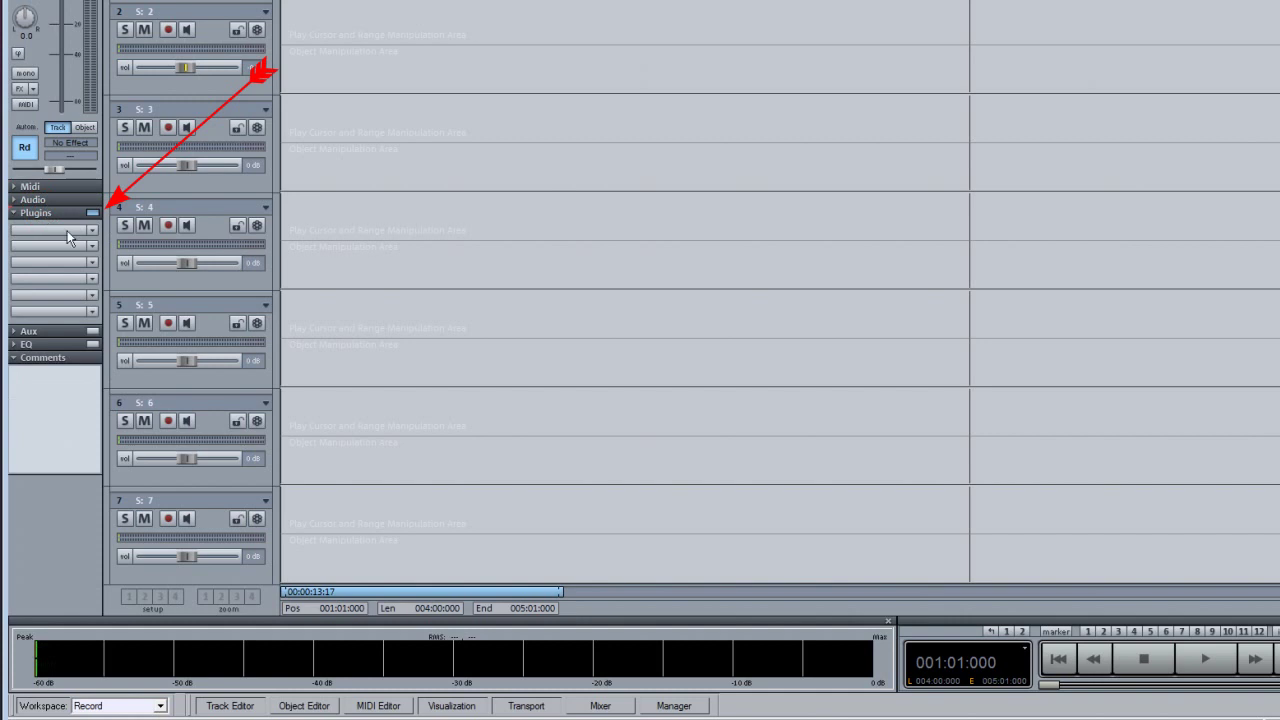
pyautogui.click(84, 231)
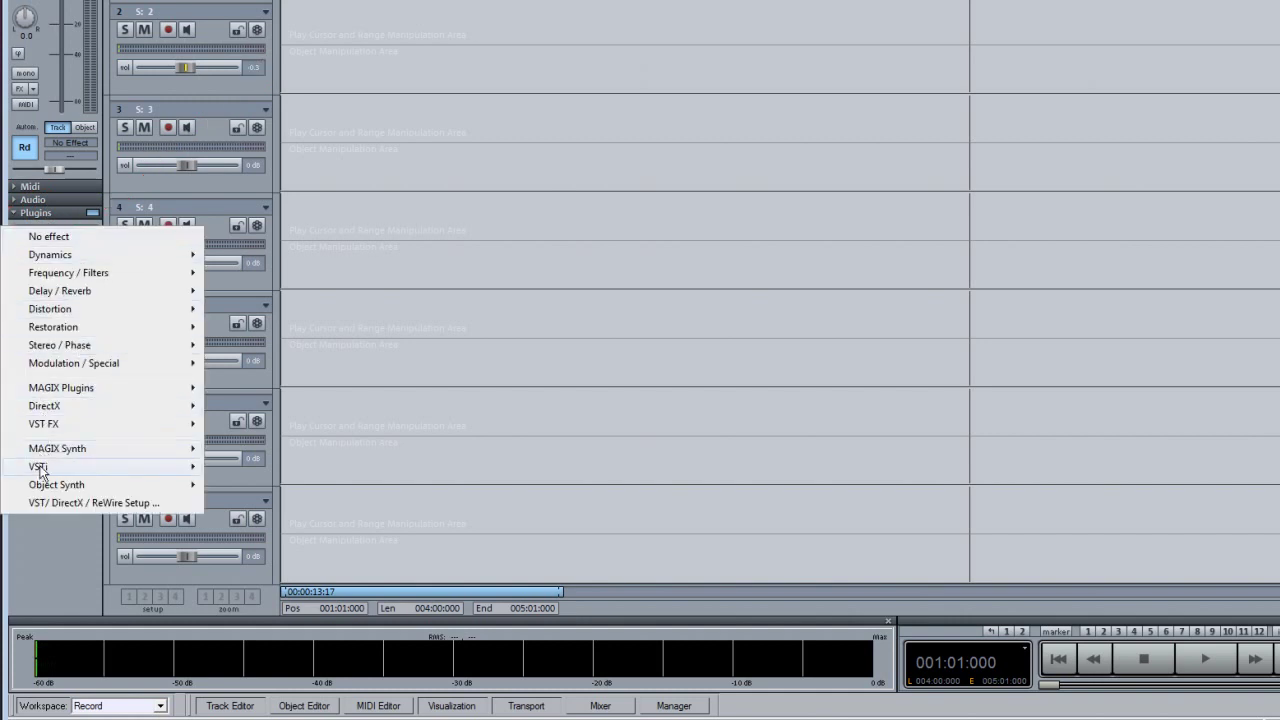
pyautogui.moveTo(44, 470)
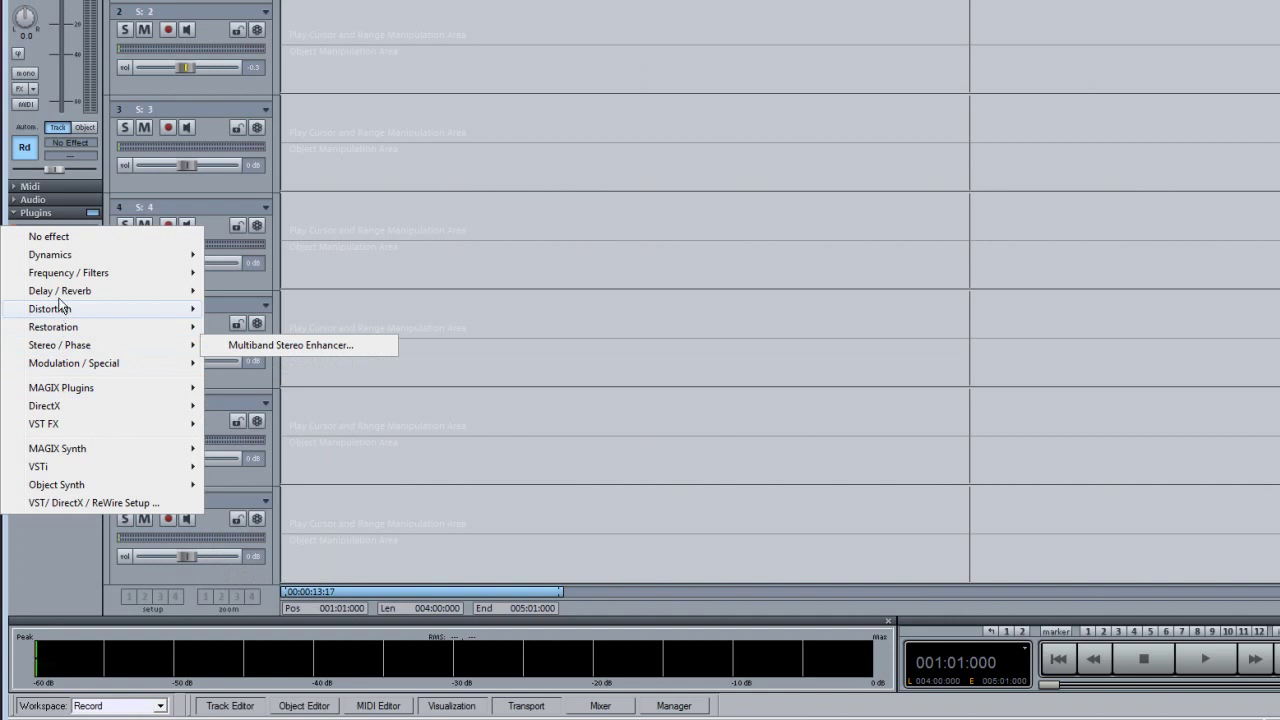
pyautogui.moveTo(58, 290)
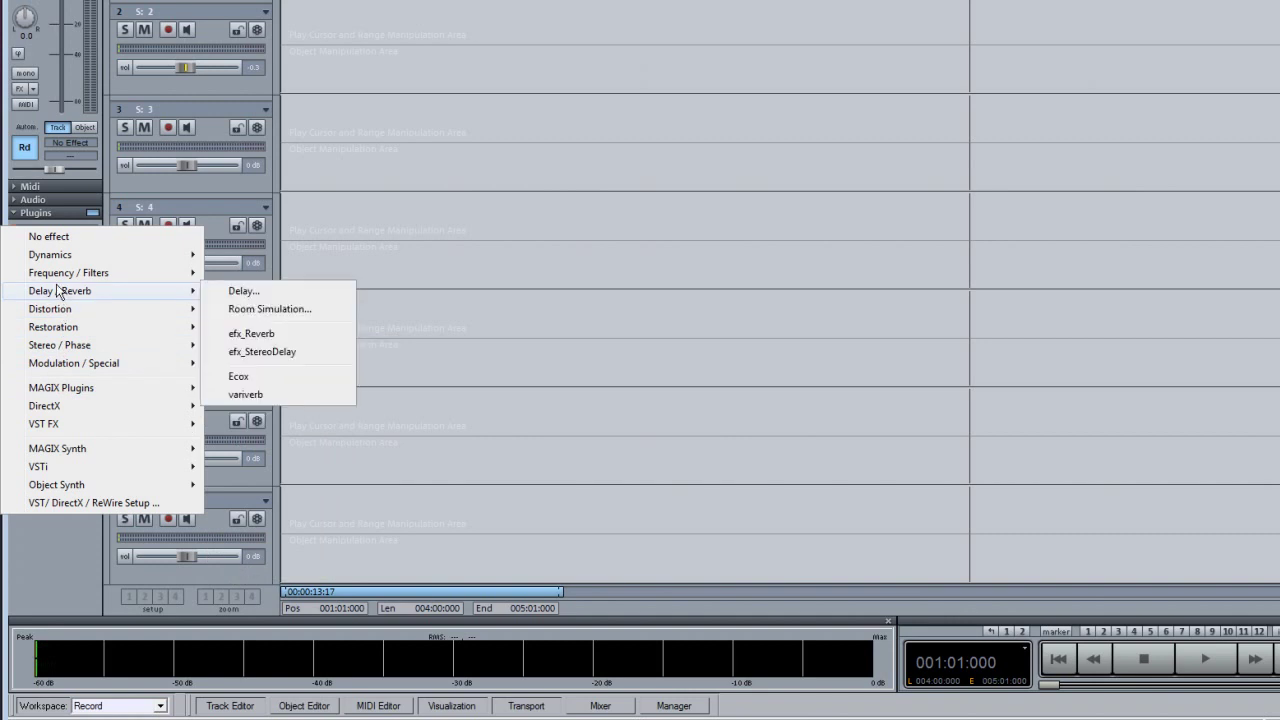
pyautogui.click(48, 214)
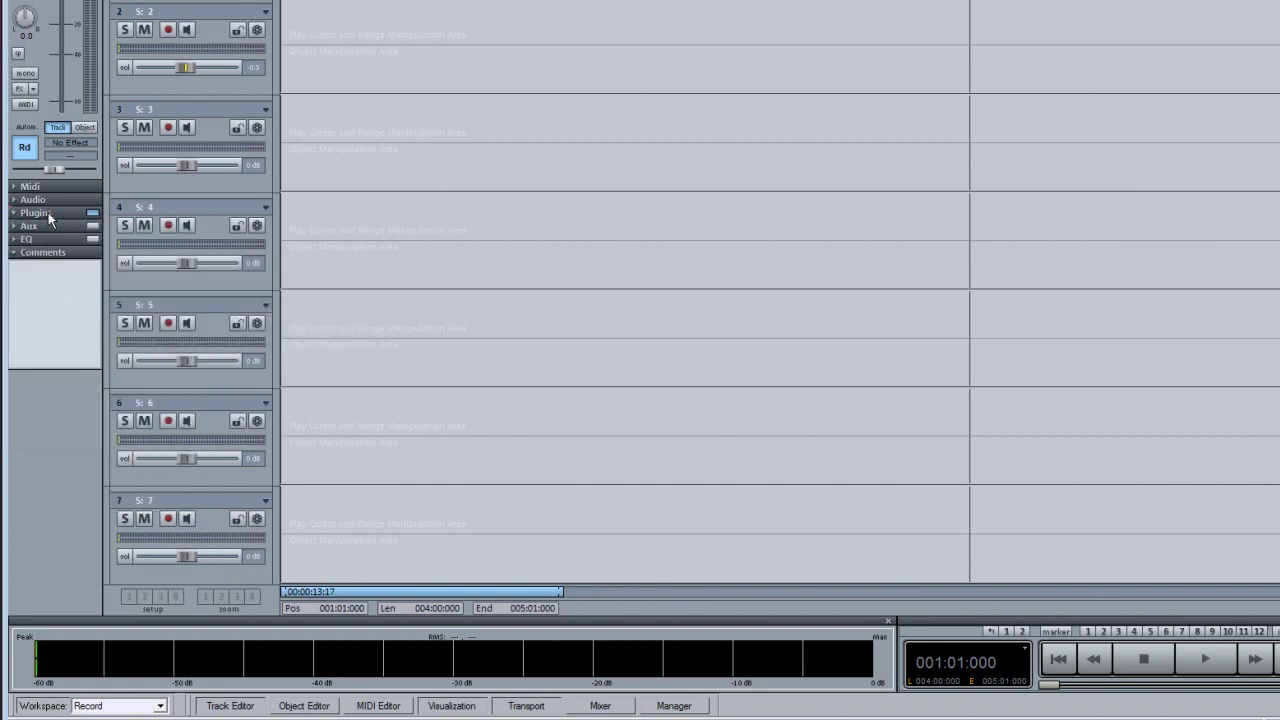
pyautogui.click(43, 186)
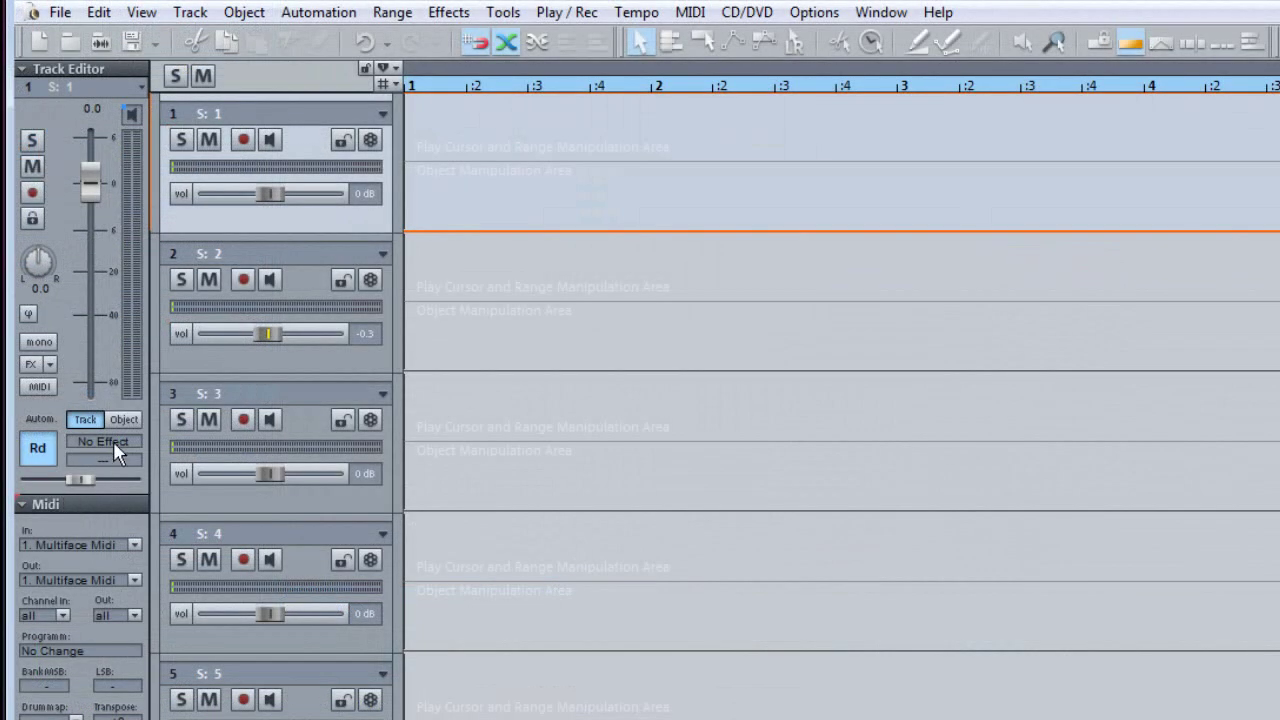
# Enlarge track 1's header and inspect its plug-in slot, leaving it on No Effect
pyautogui.click(167, 110)
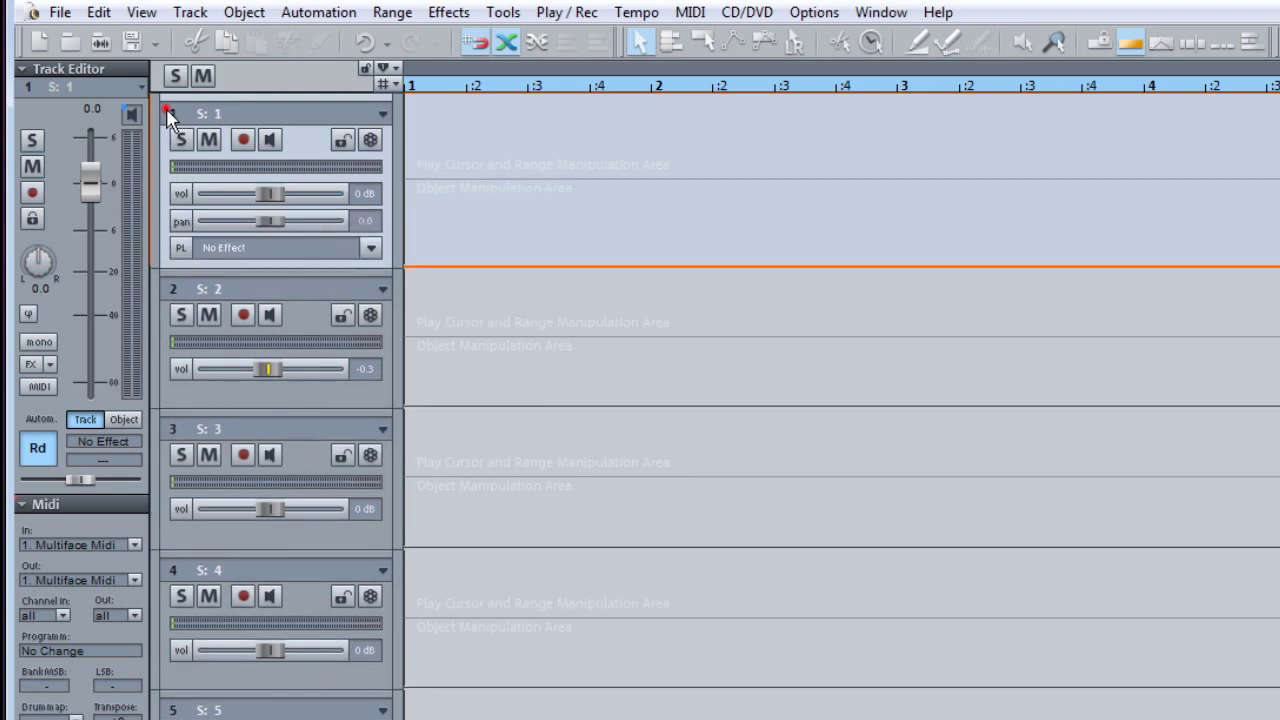
pyautogui.click(372, 250)
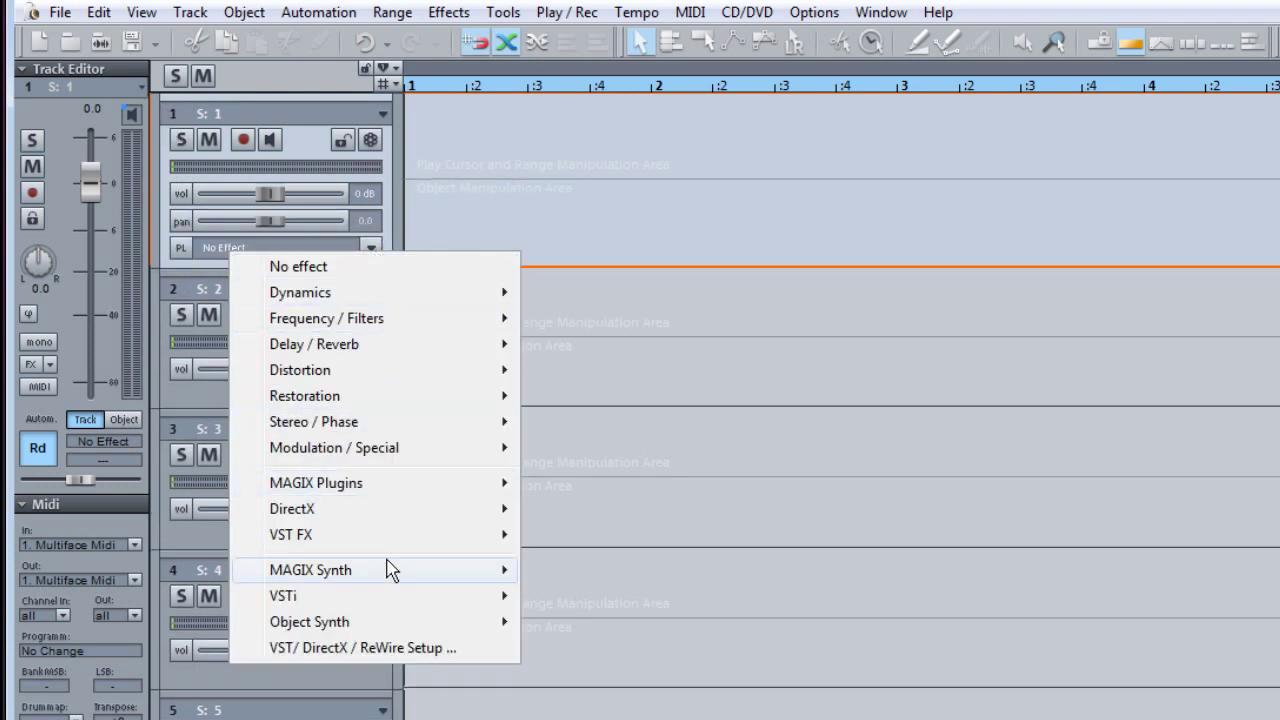
pyautogui.moveTo(387, 605)
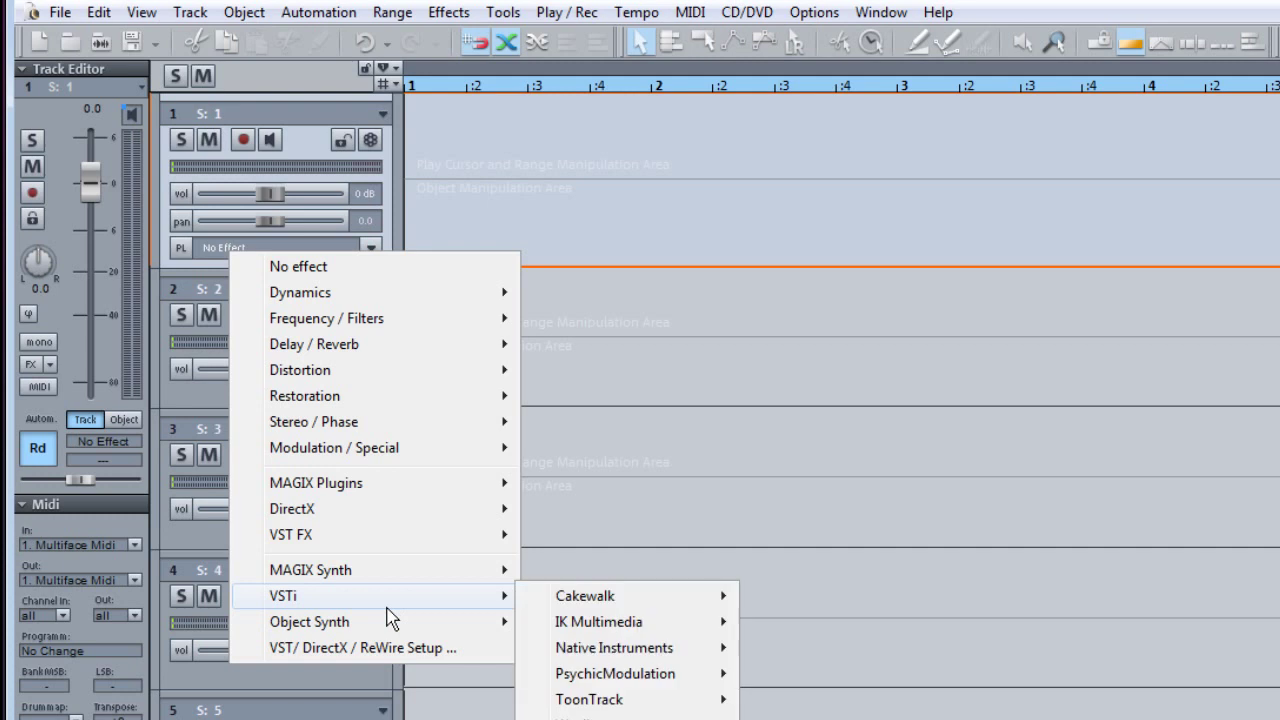
pyautogui.click(302, 152)
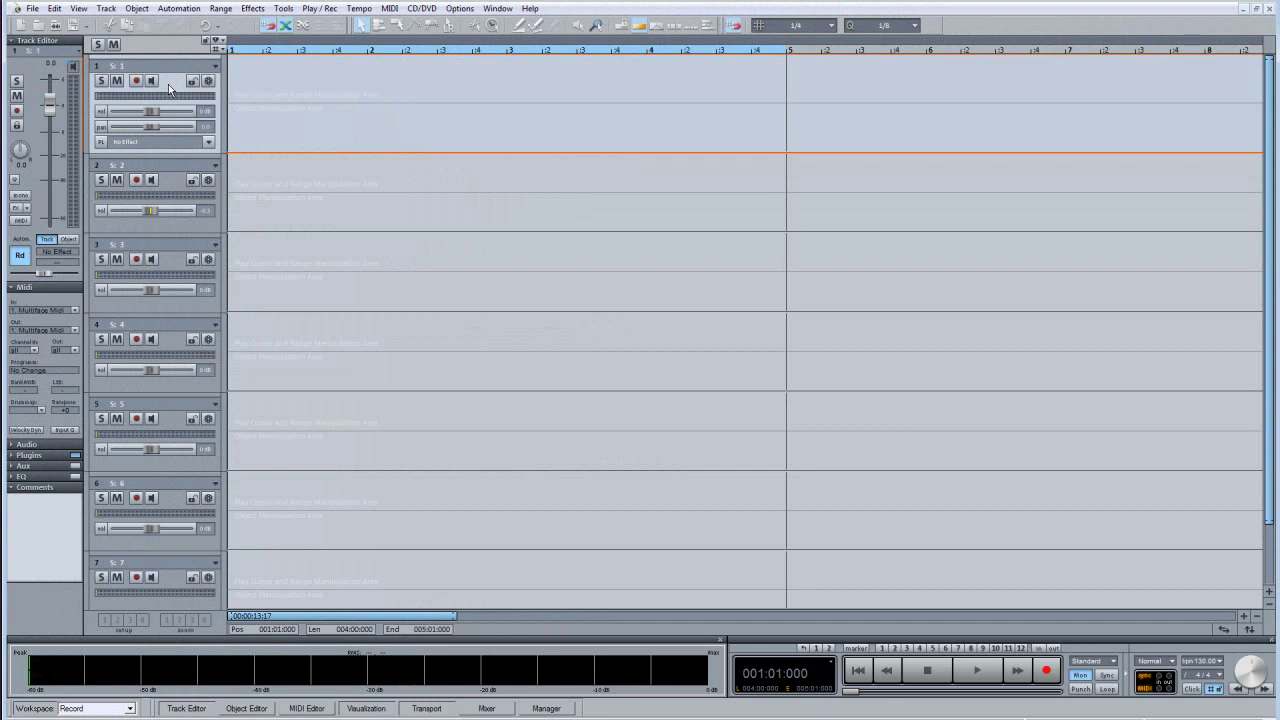
# Load the Native Instruments B4 II organ VSTi into track 1's first mixer insert
pyautogui.press('m')
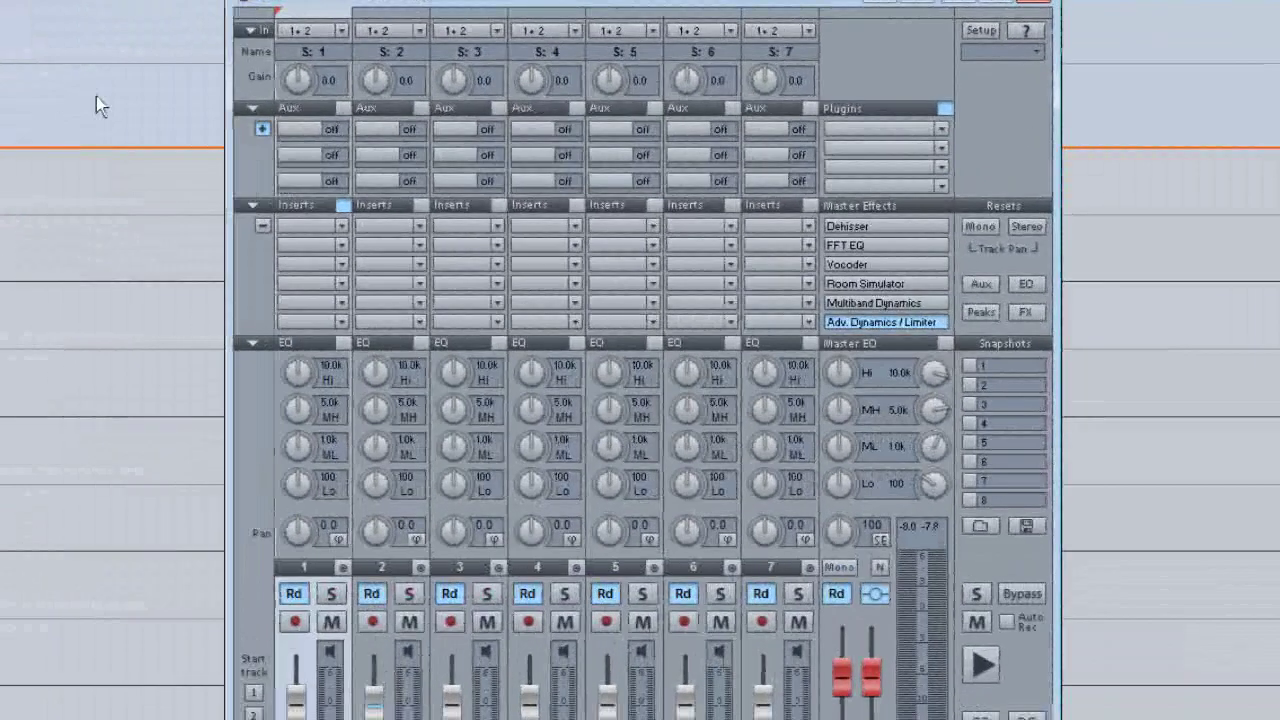
pyautogui.click(335, 222)
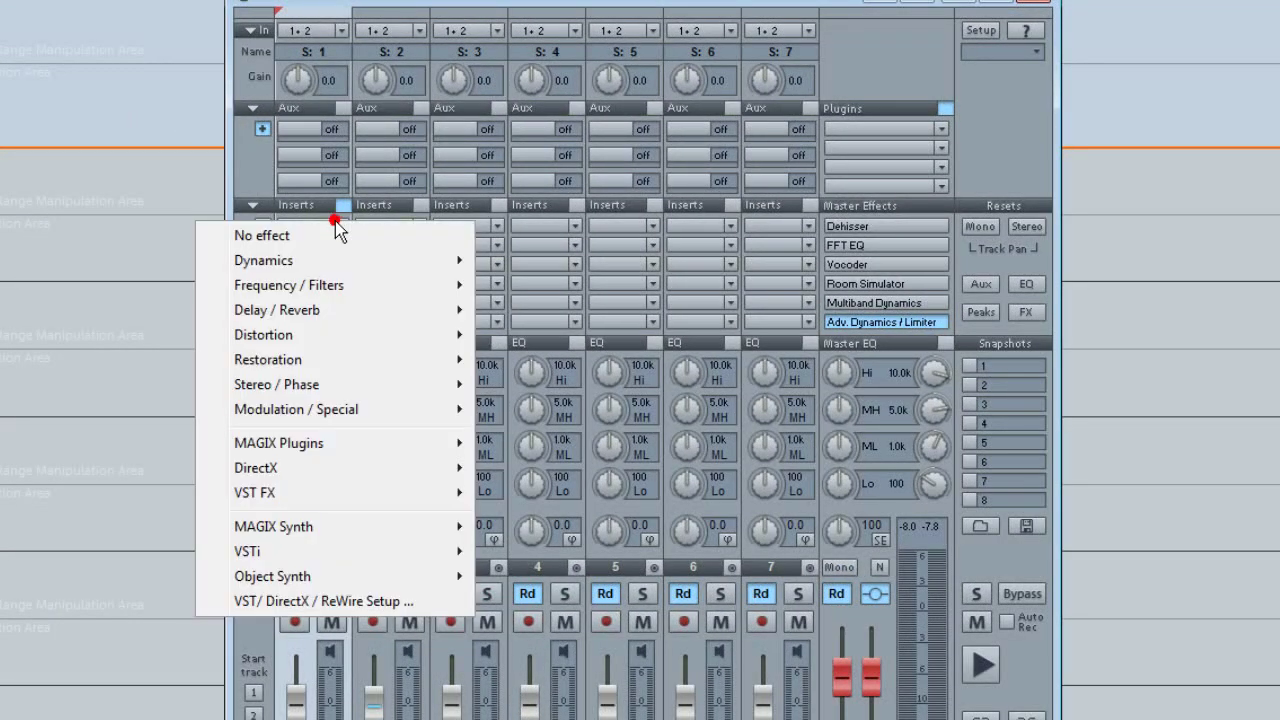
pyautogui.moveTo(369, 554)
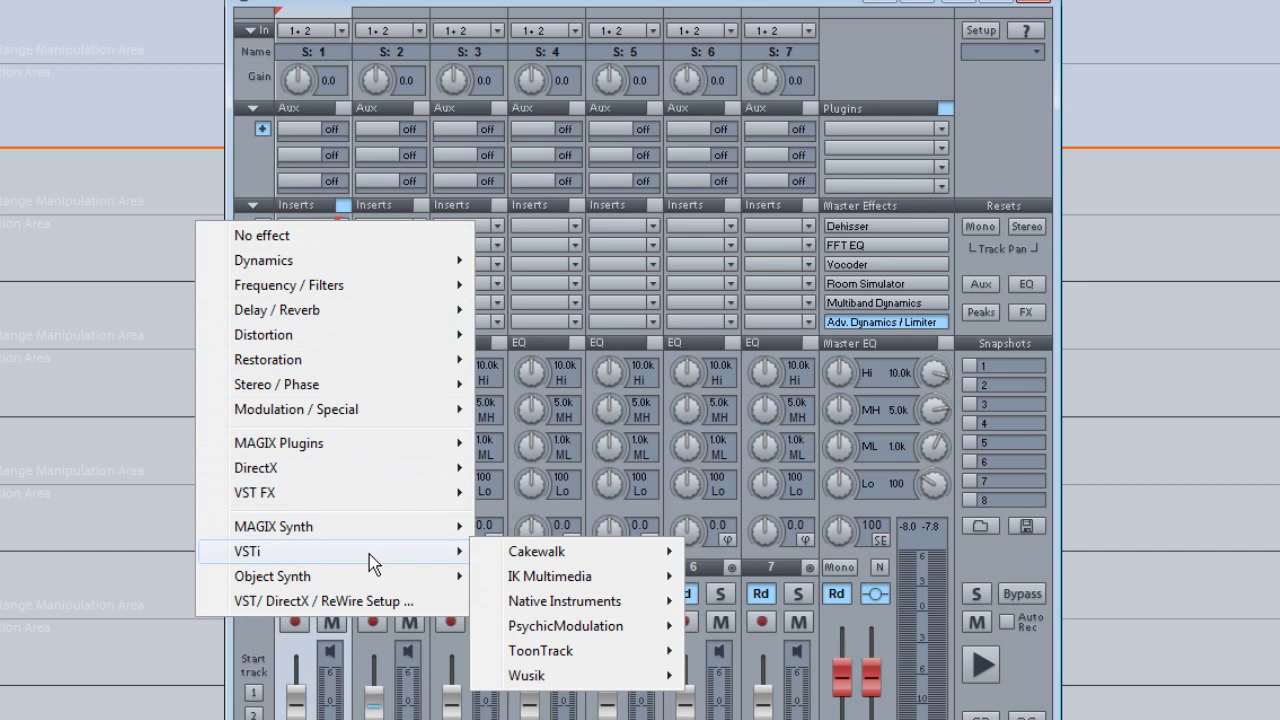
pyautogui.moveTo(533, 601)
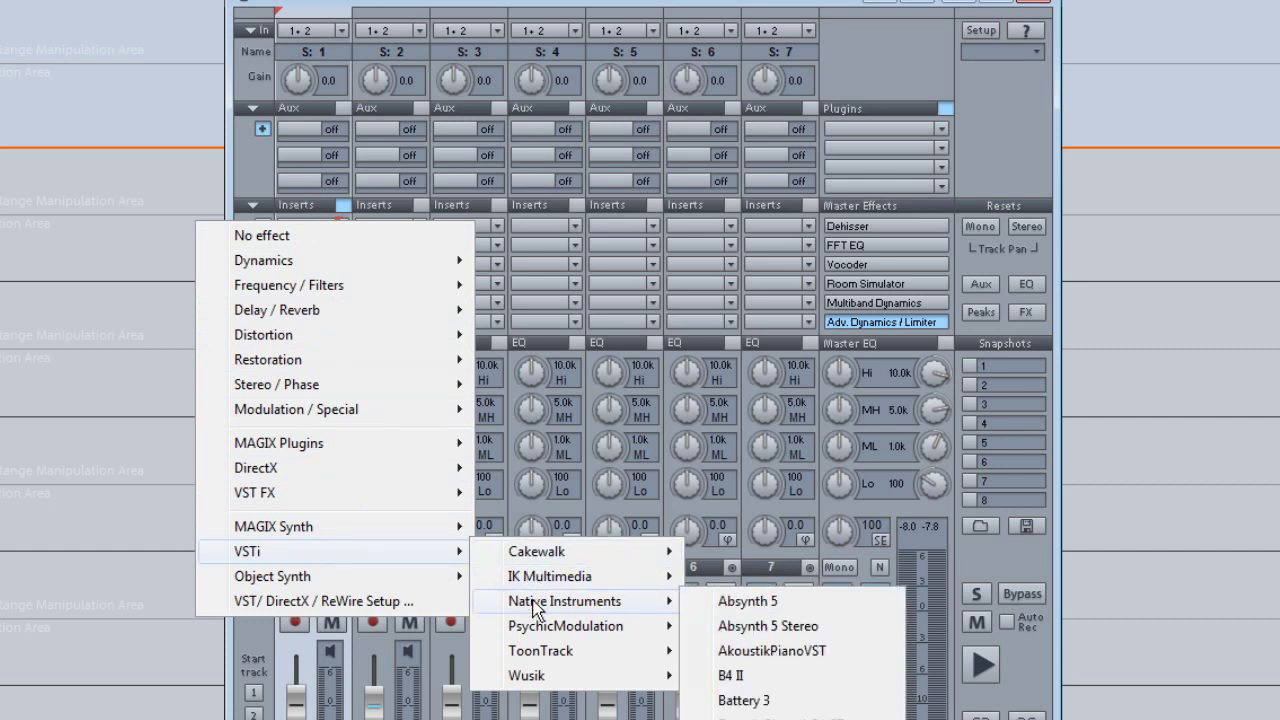
pyautogui.click(733, 676)
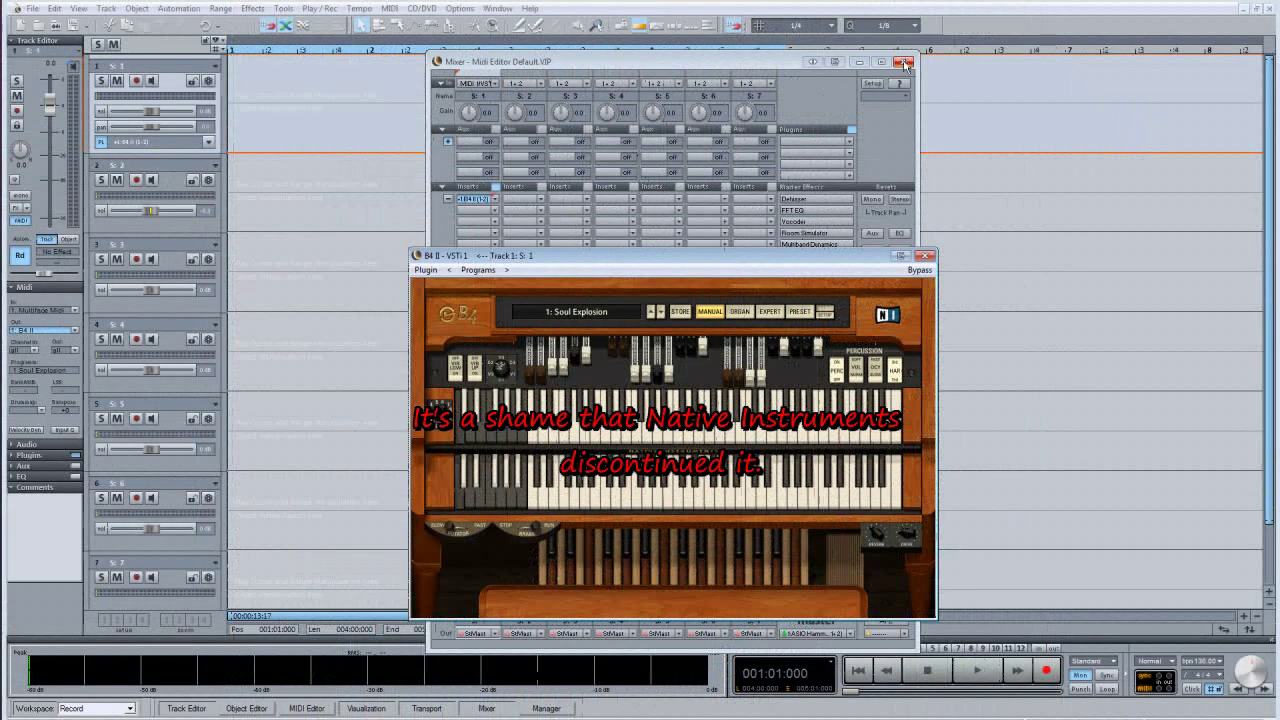
pyautogui.click(904, 63)
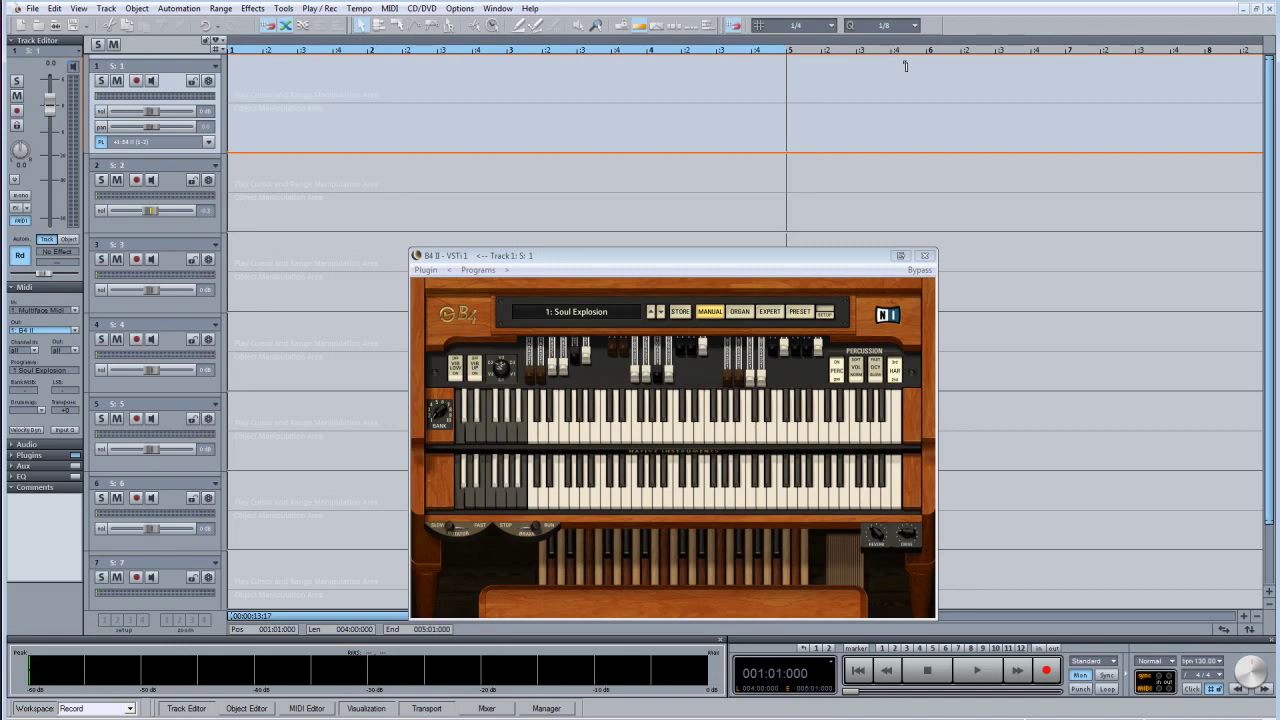
pyautogui.press('Down')
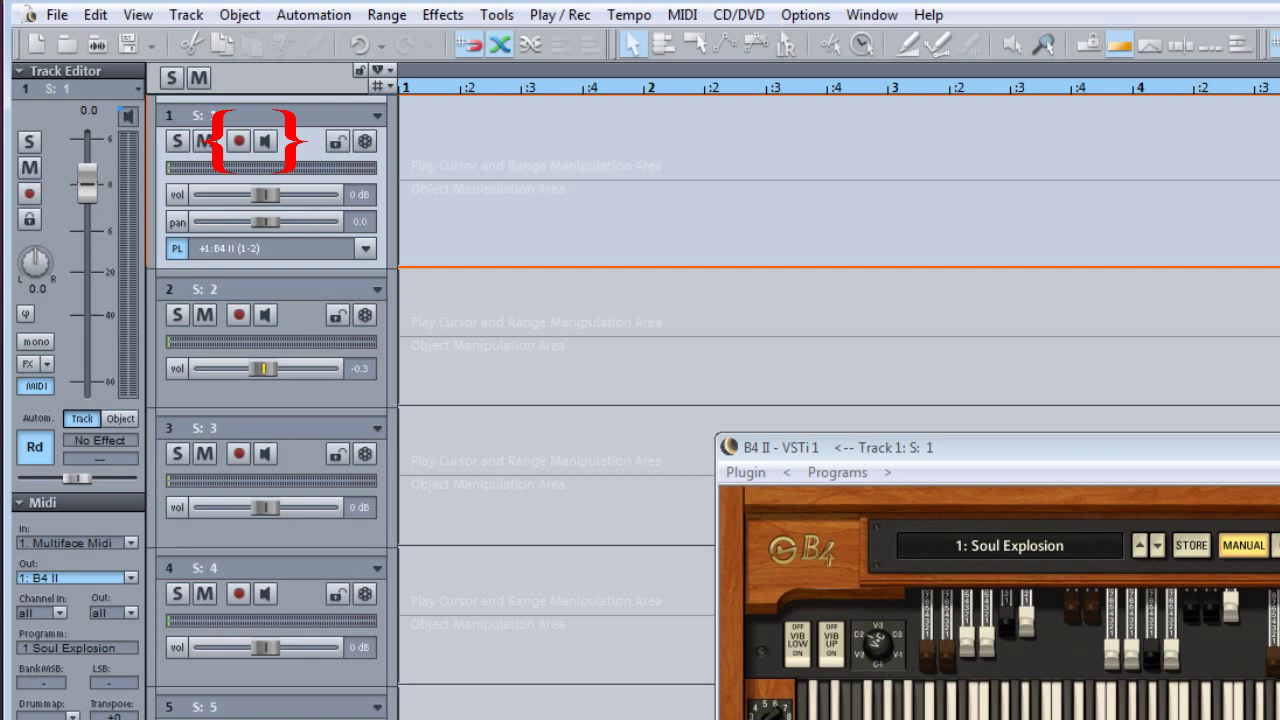
# Arm track 1 with monitoring, float the Transport Console, and turn on Mon input monitoring
pyautogui.click(239, 141)
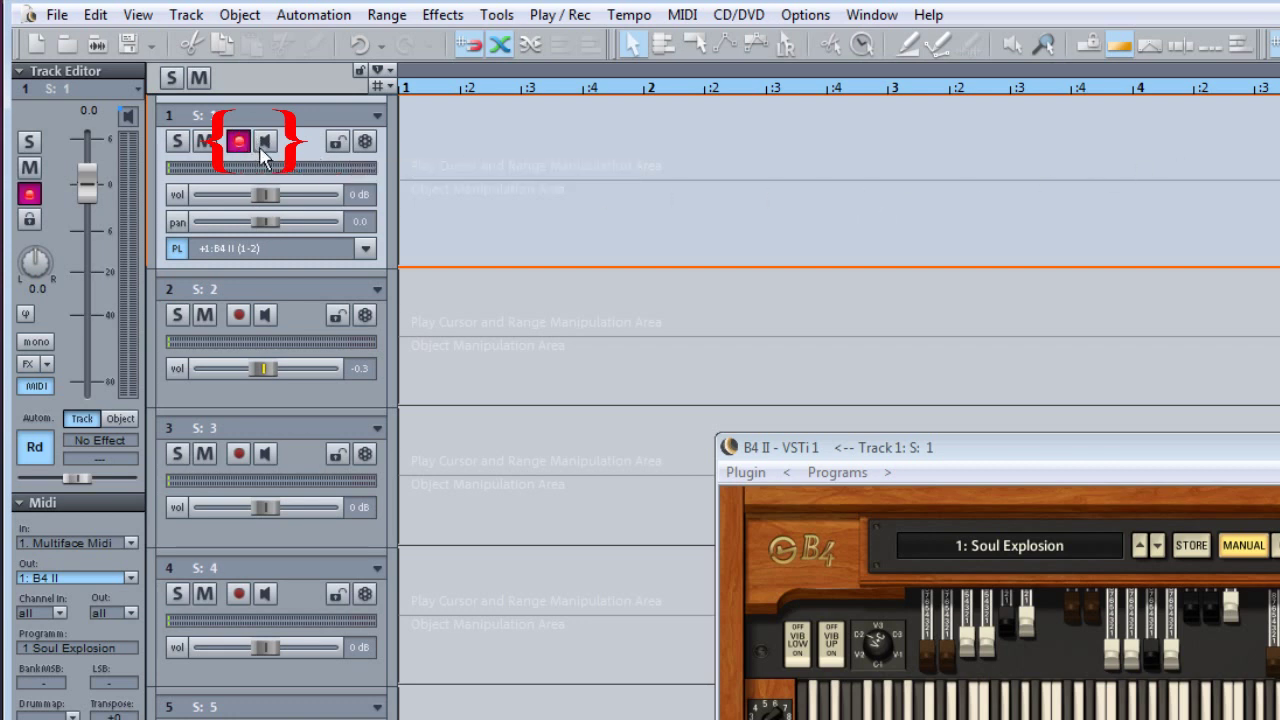
pyautogui.click(263, 143)
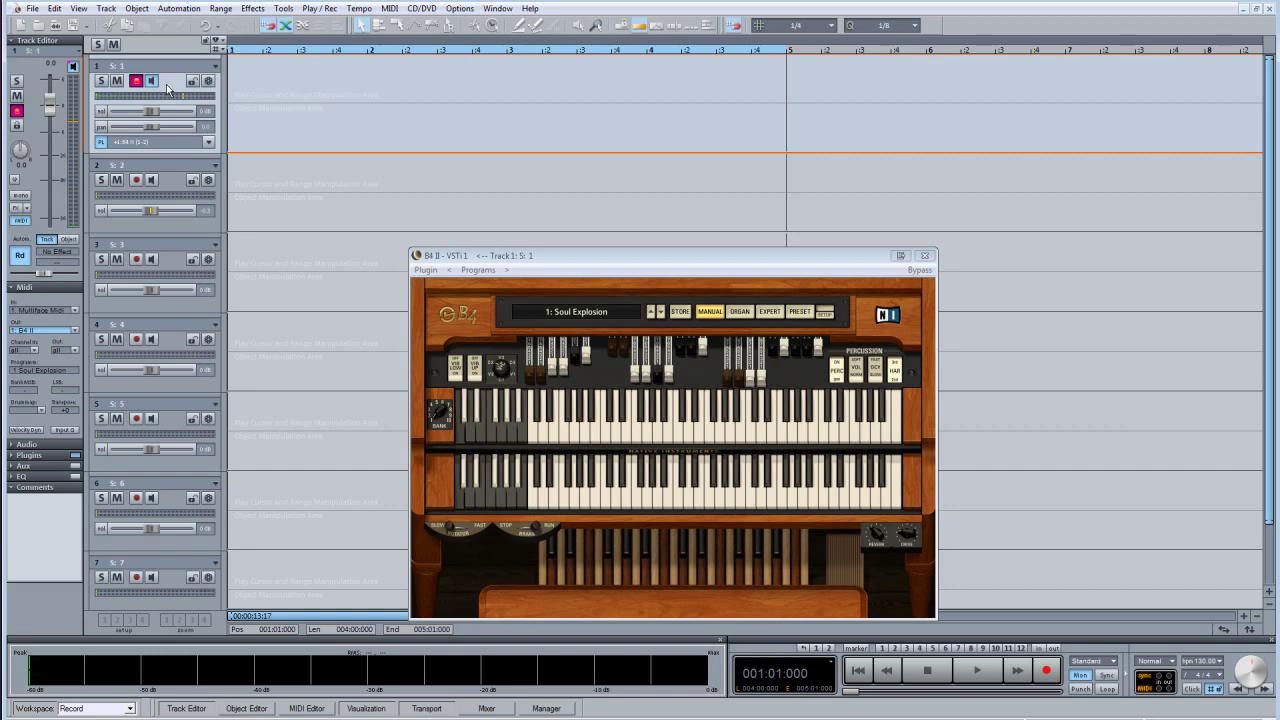
pyautogui.click(770, 566)
pyautogui.doubleClick(859, 644)
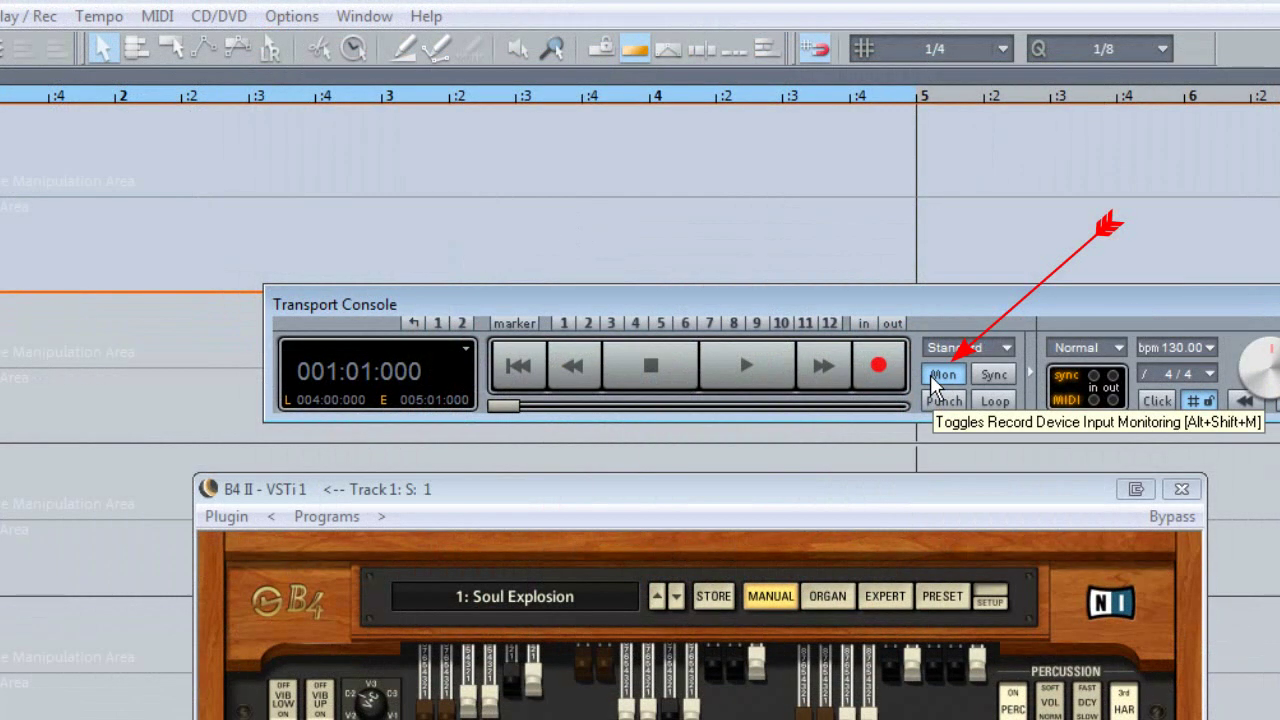
pyautogui.click(930, 374)
pyautogui.click(930, 374)
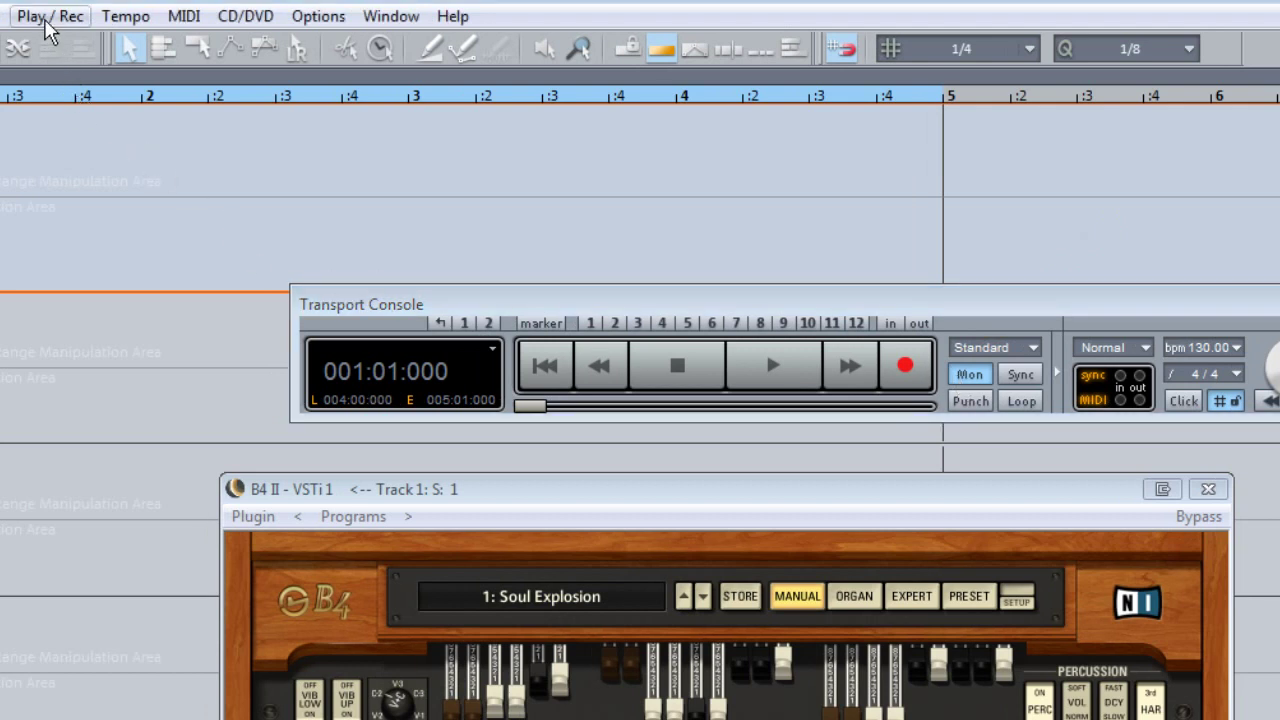
# Enable 'Automatic MIDI Record switch on current track' and 'Automatic MIDI Monitoring (Thru)'
pyautogui.click(46, 18)
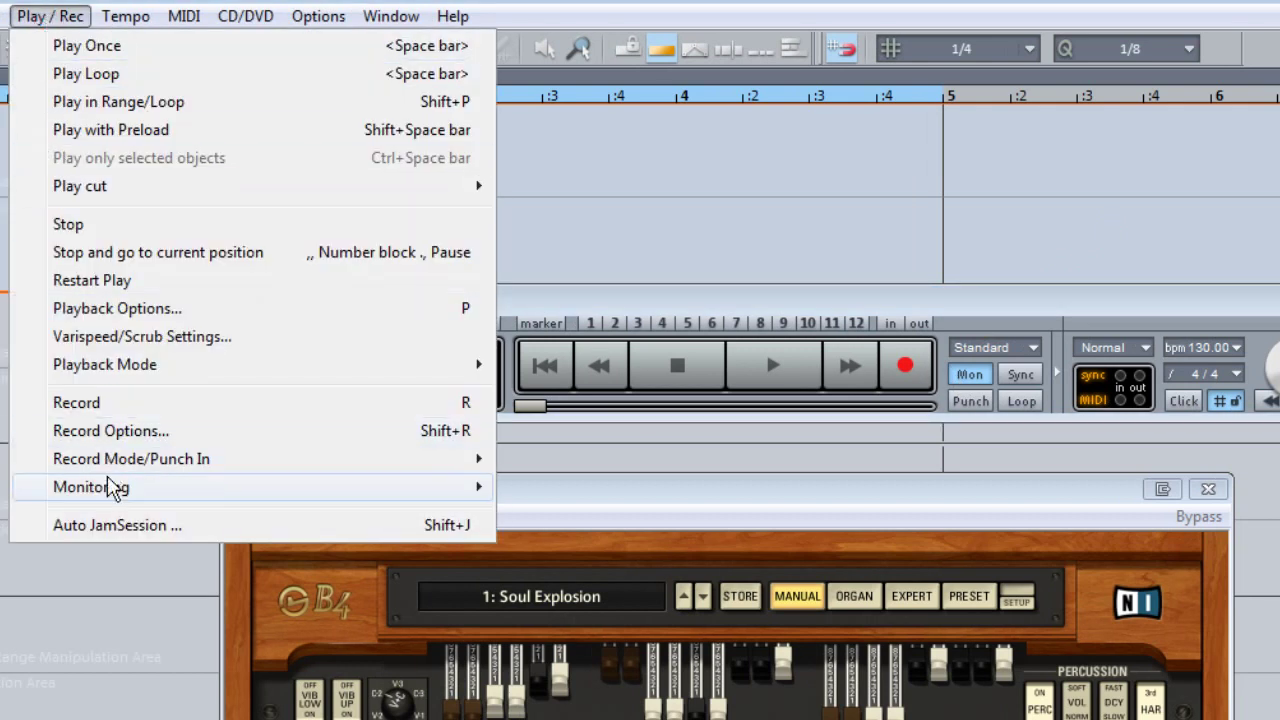
pyautogui.moveTo(110, 500)
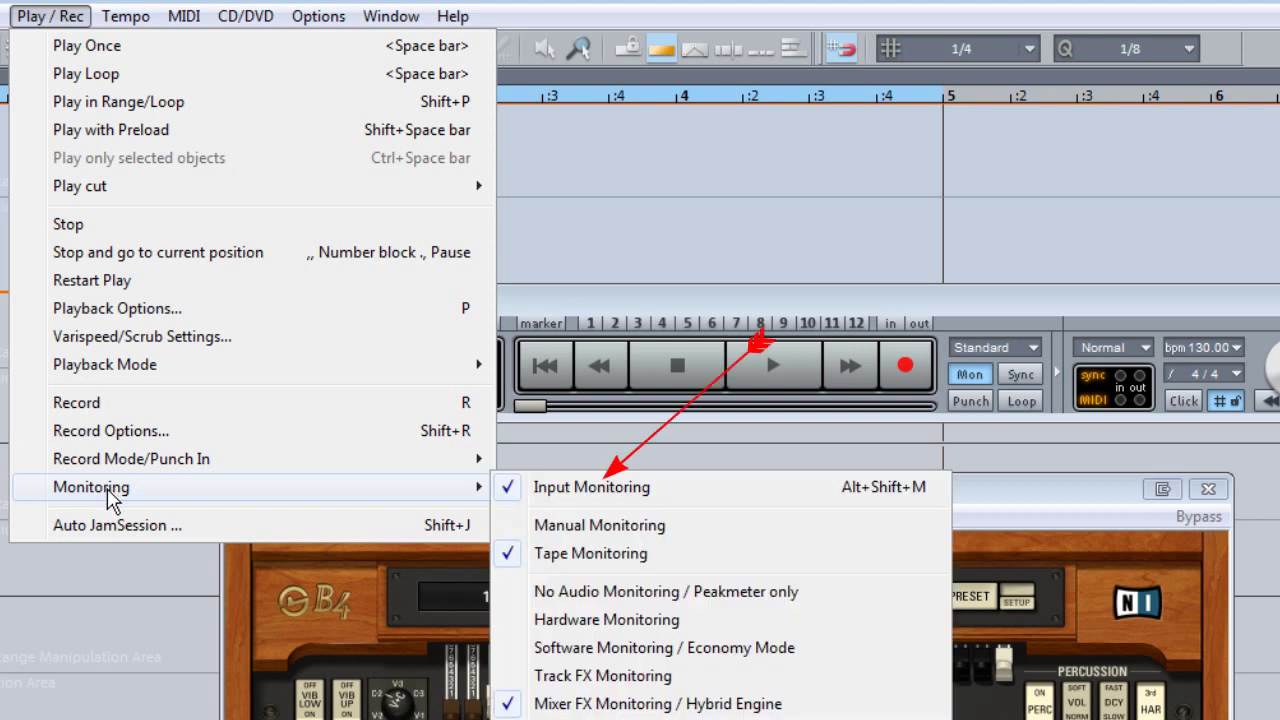
pyautogui.click(57, 17)
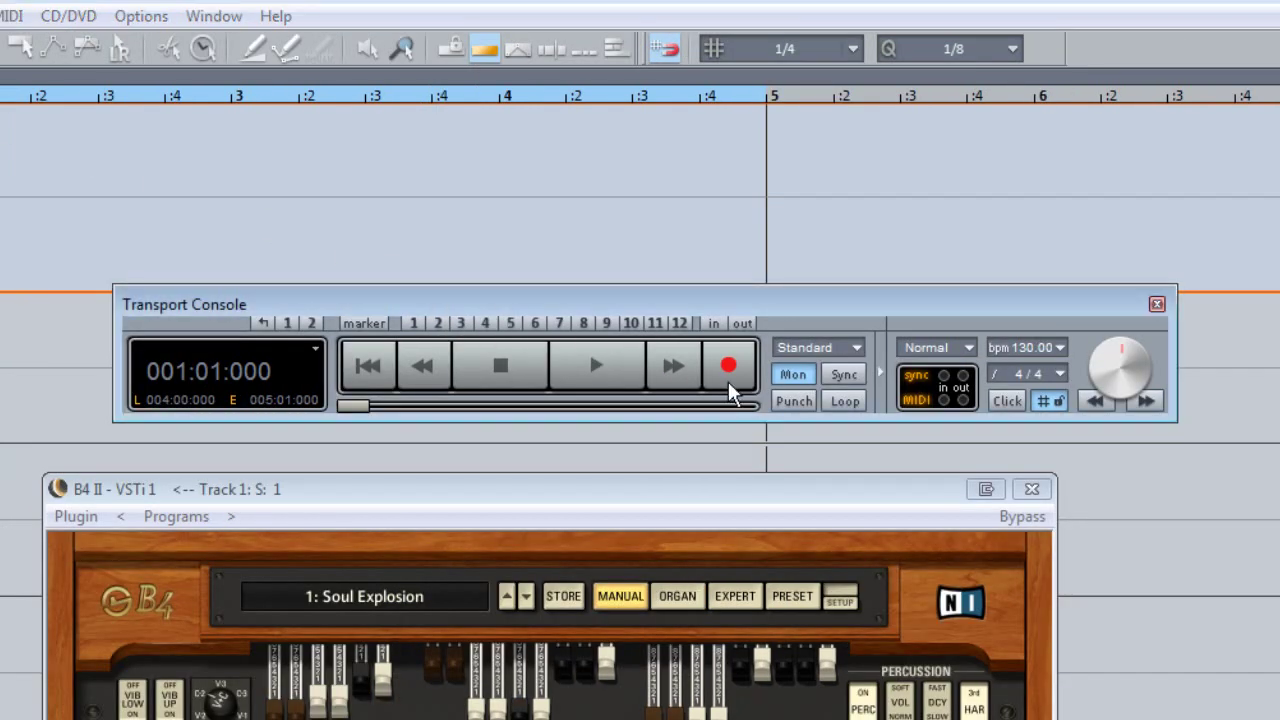
pyautogui.rightClick(795, 384)
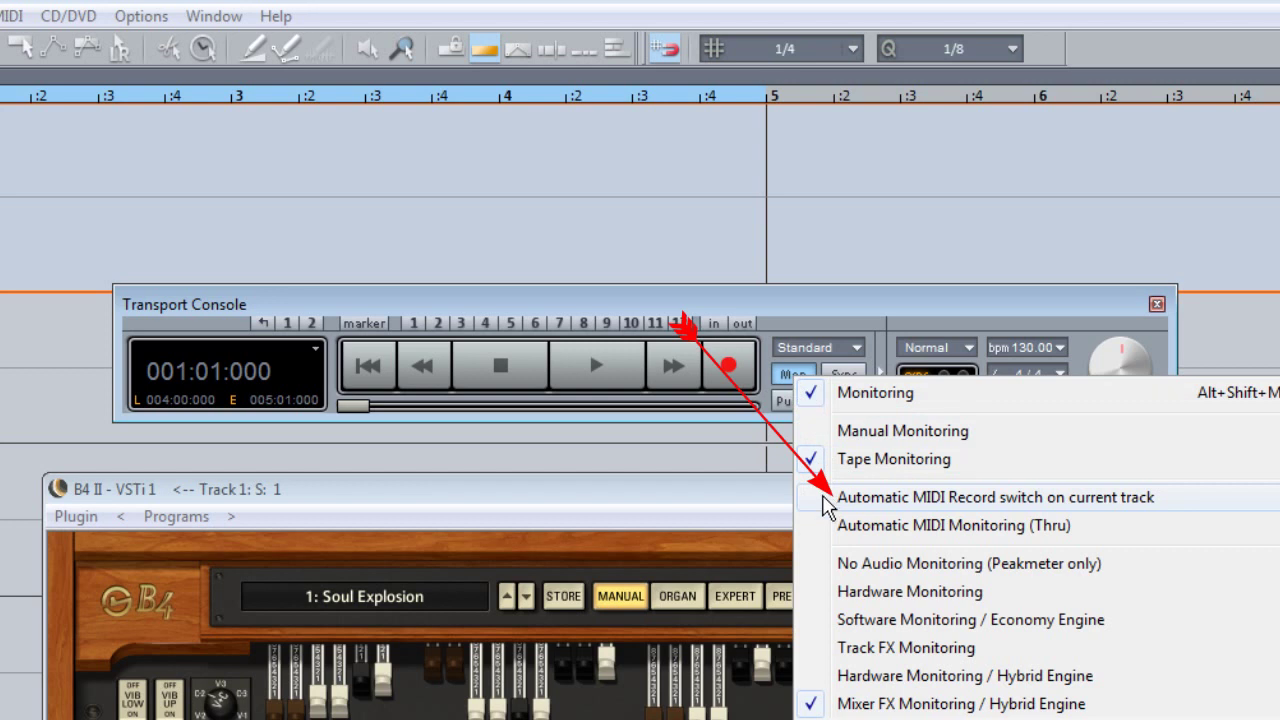
pyautogui.click(825, 500)
pyautogui.rightClick(795, 380)
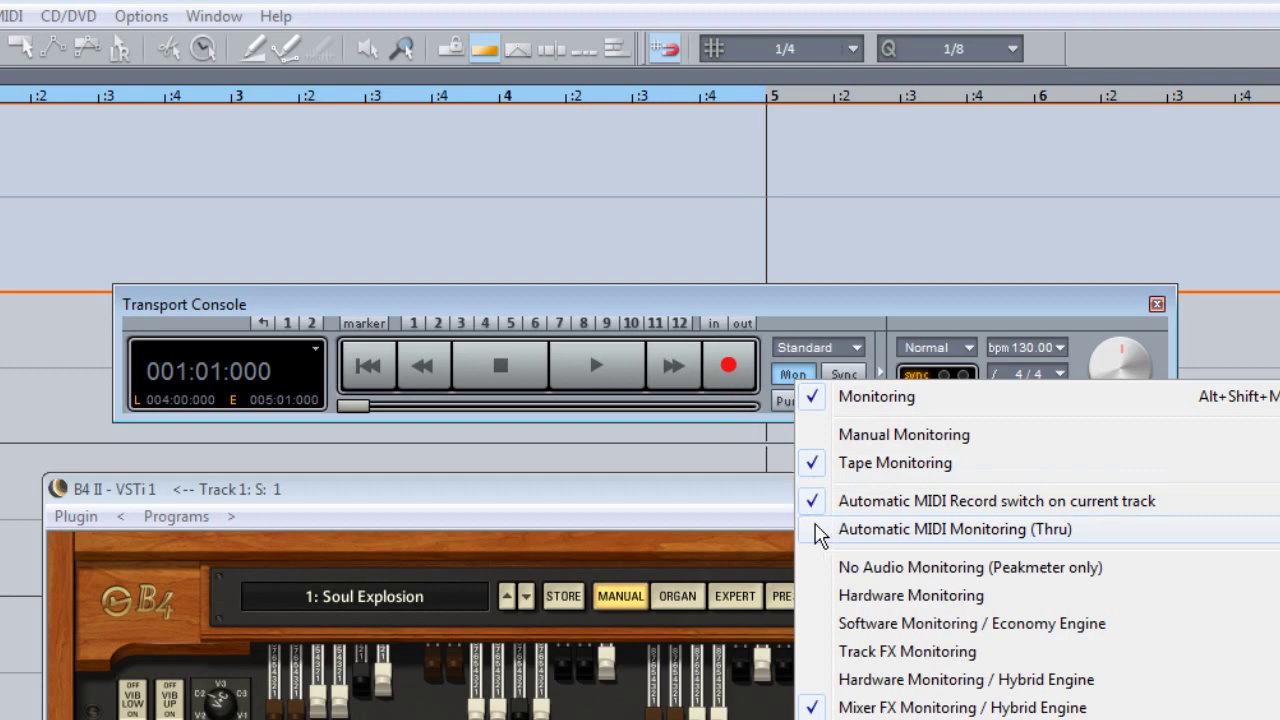
pyautogui.click(820, 530)
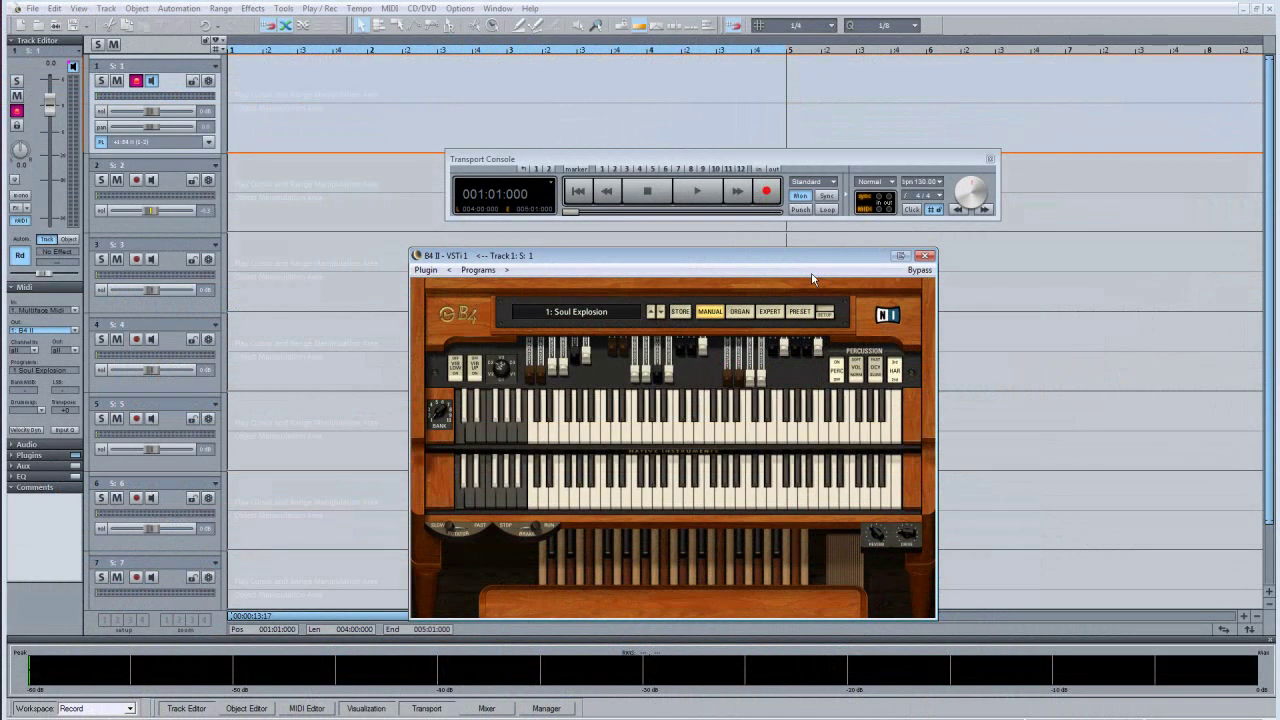
pyautogui.click(294, 217)
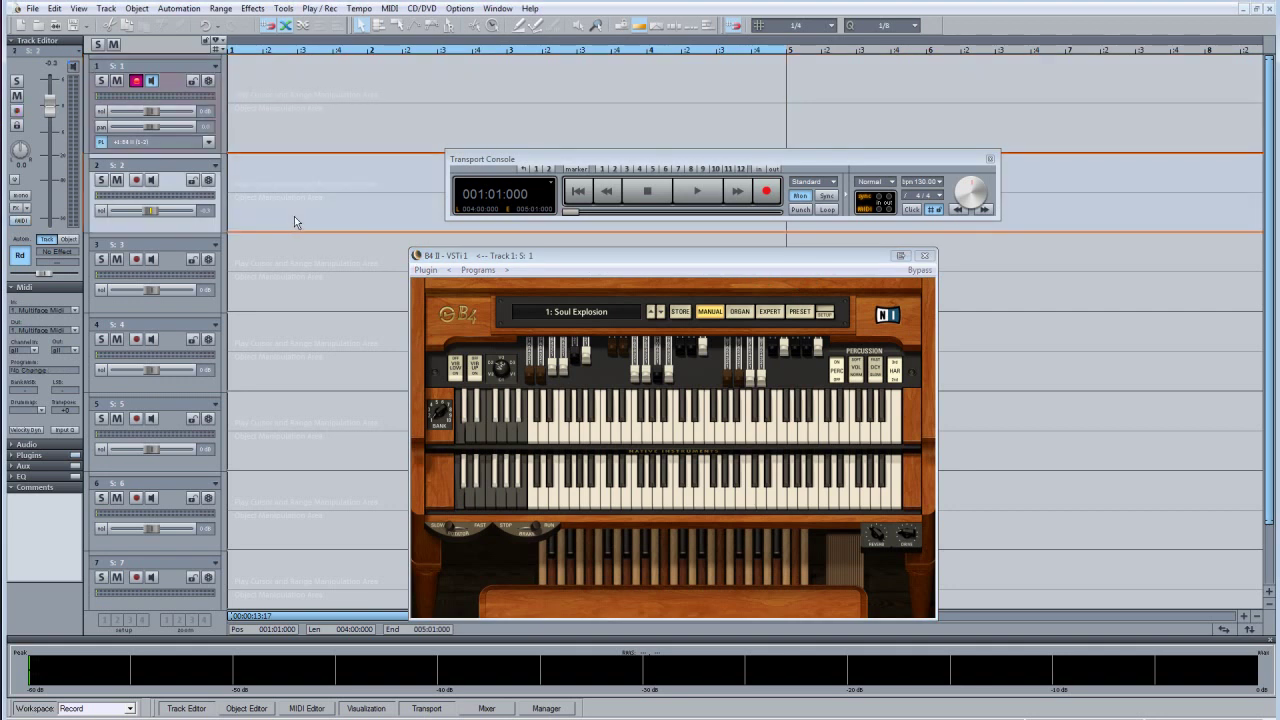
pyautogui.click(21, 221)
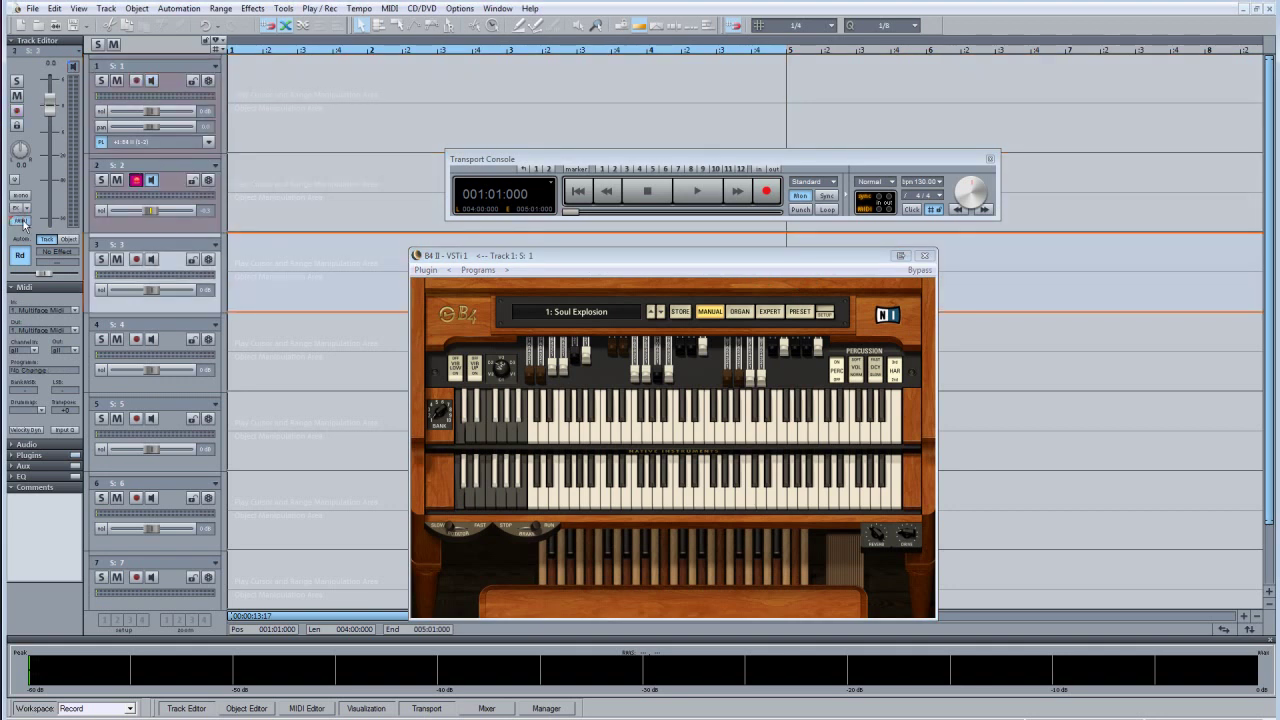
pyautogui.click(23, 222)
pyautogui.press('Up')
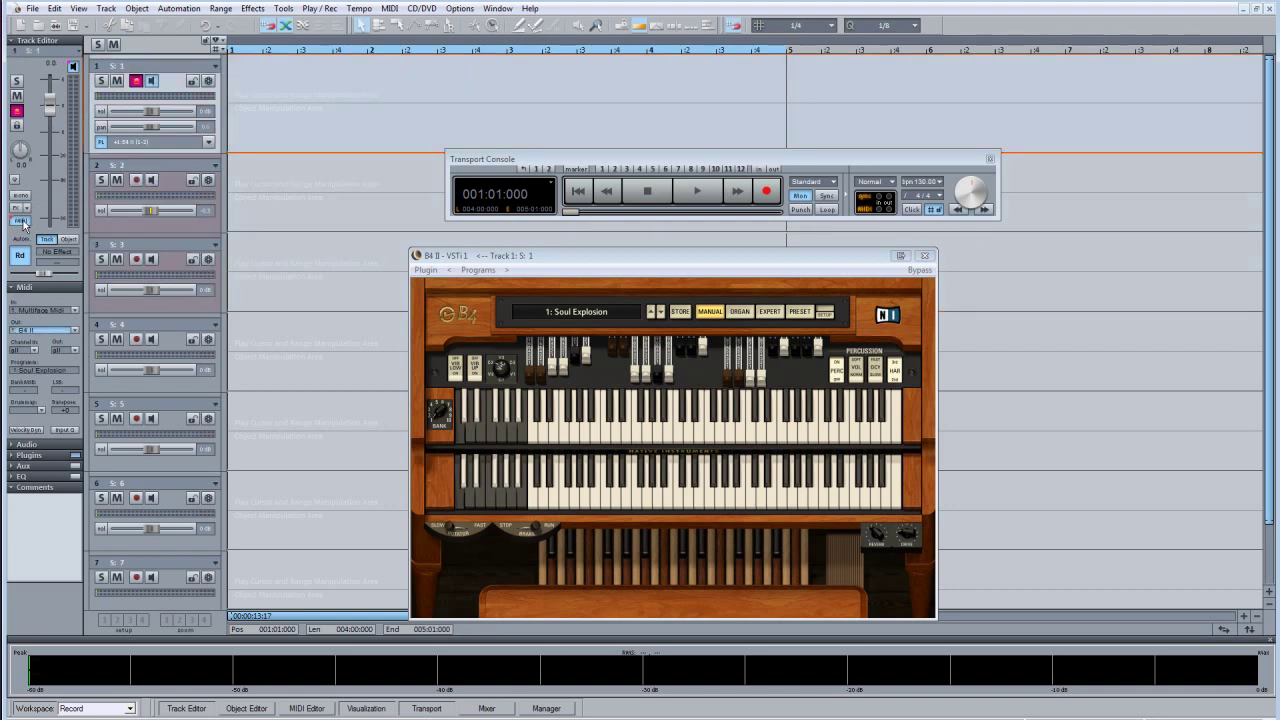
pyautogui.press('Down')
pyautogui.press('Down')
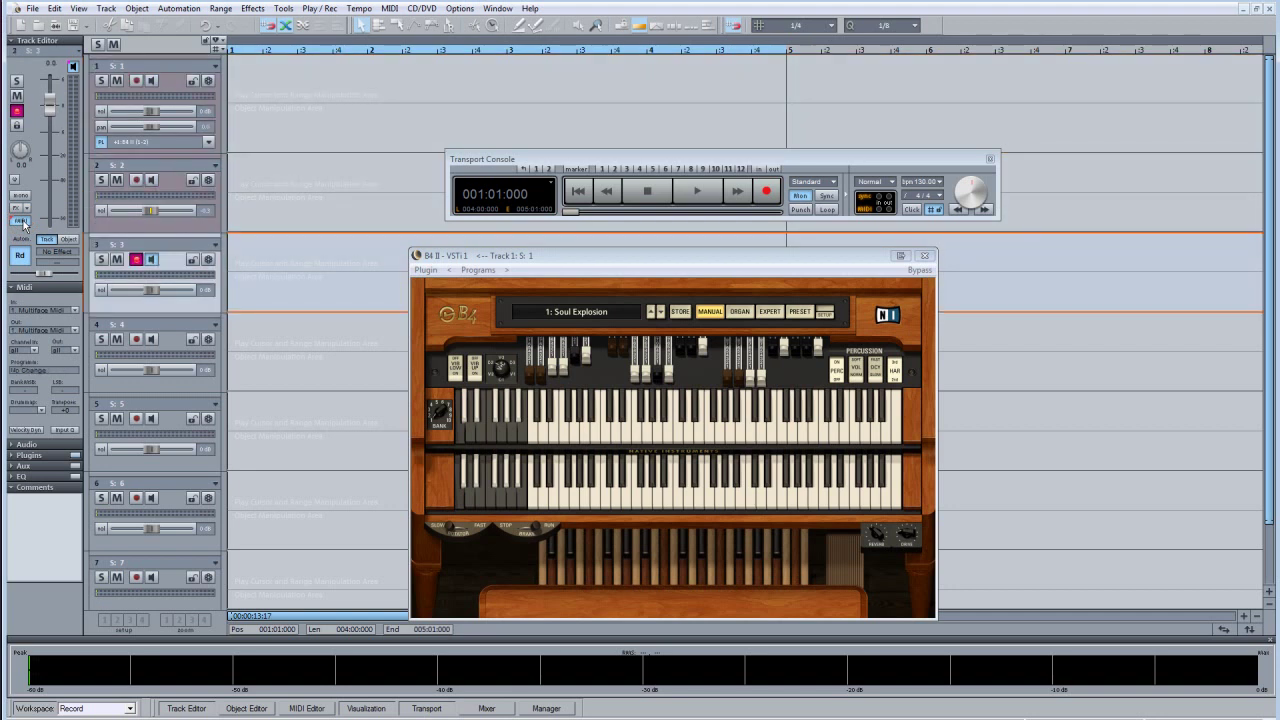
pyautogui.press('Up')
pyautogui.press('Up')
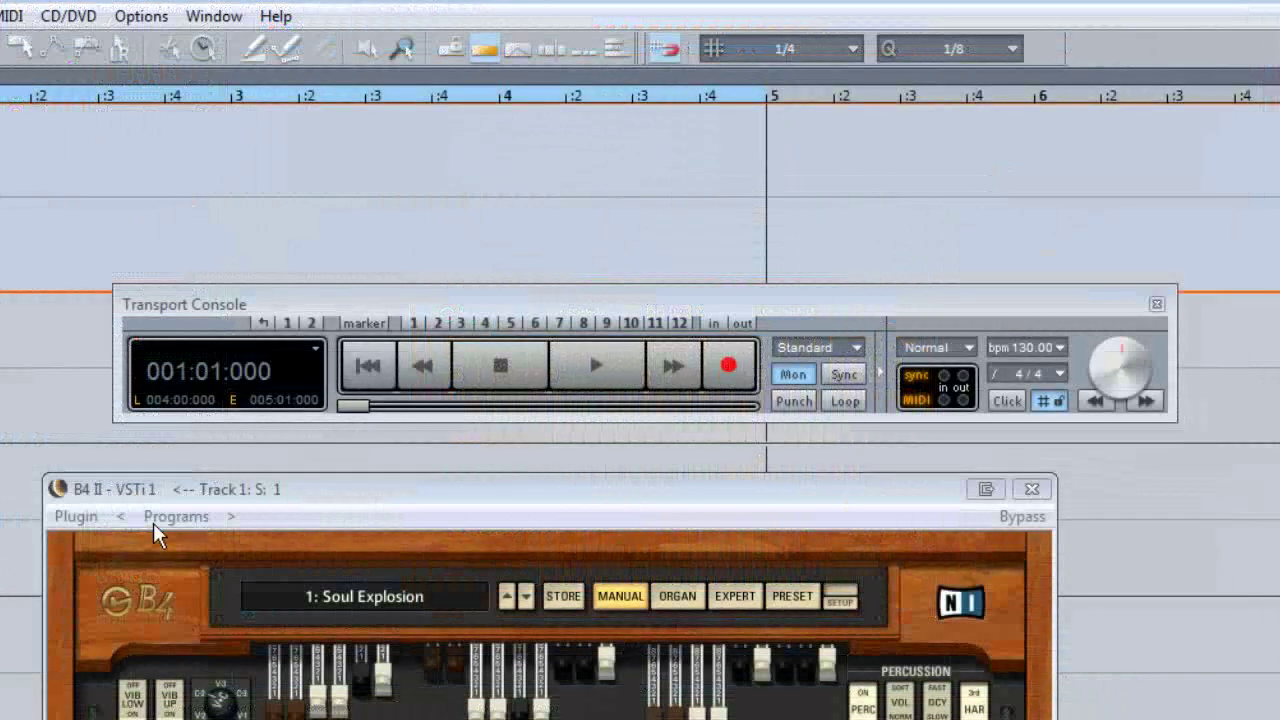
# Change the Transport Console's MIDI record mode from Normal to Overdub
pyautogui.click(970, 354)
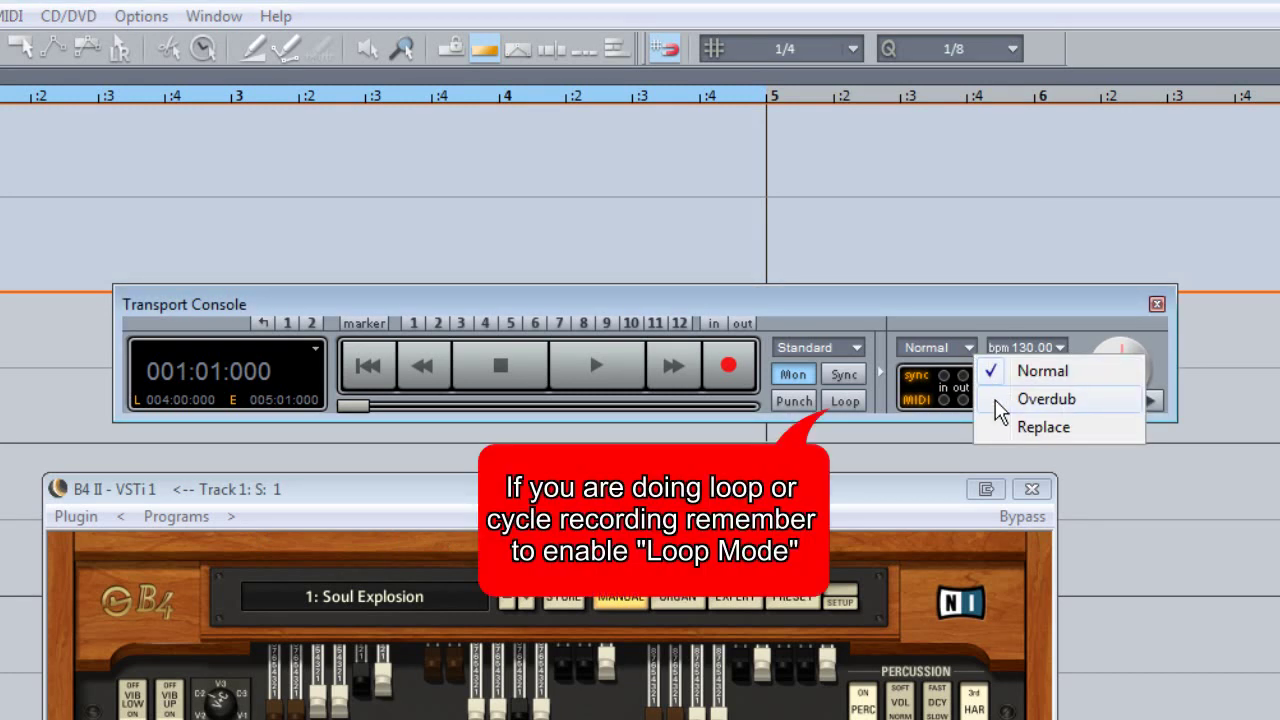
pyautogui.click(1000, 400)
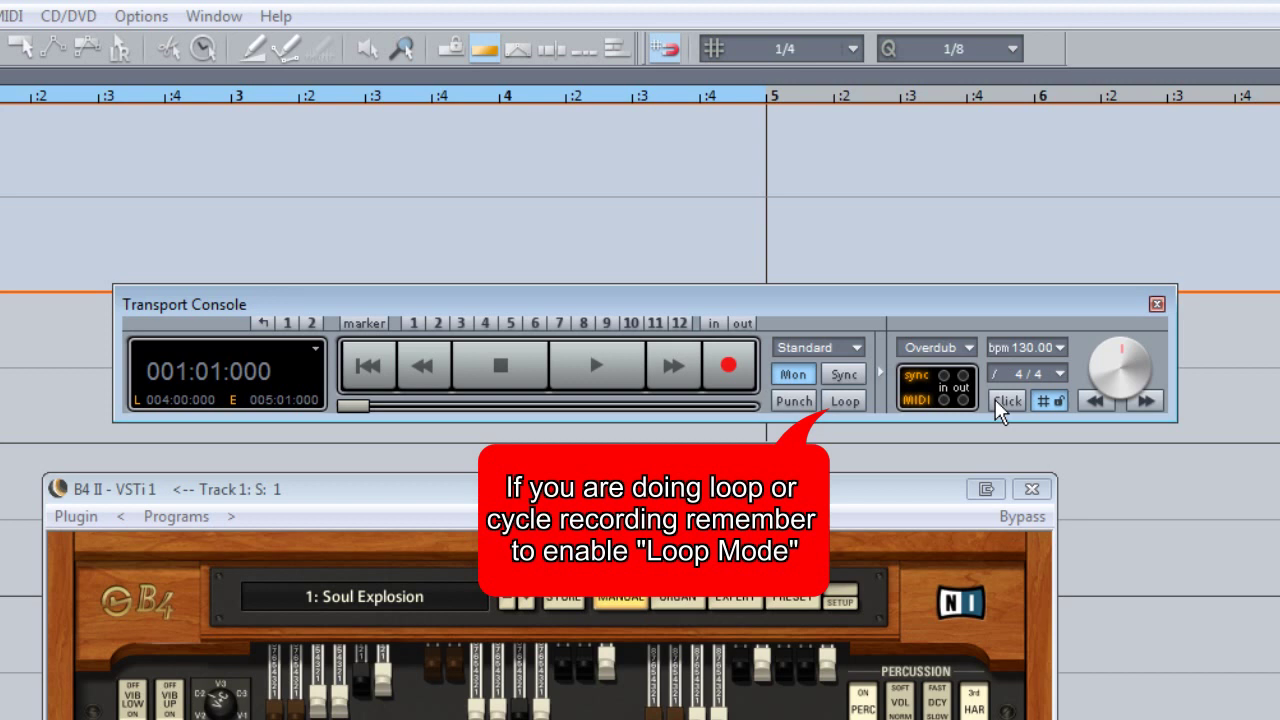
pyautogui.click(968, 349)
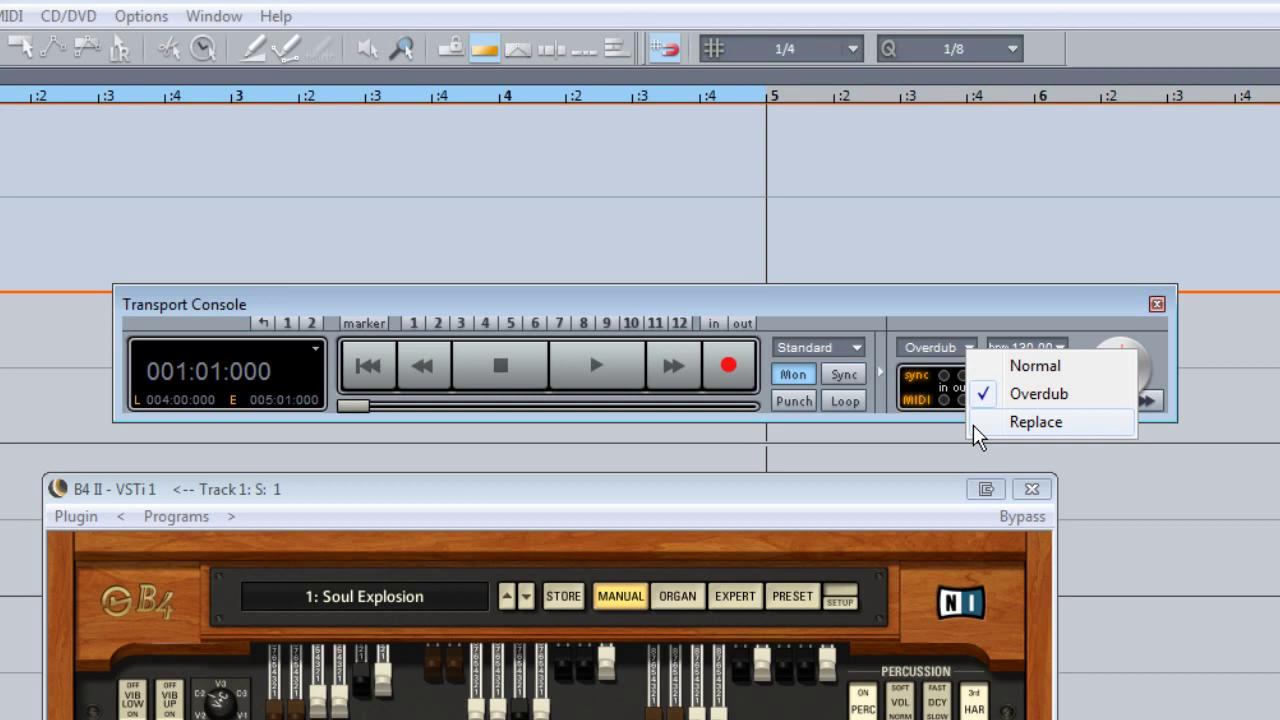
pyautogui.click(951, 316)
pyautogui.moveTo(948, 306); pyautogui.dragTo(945, 303)
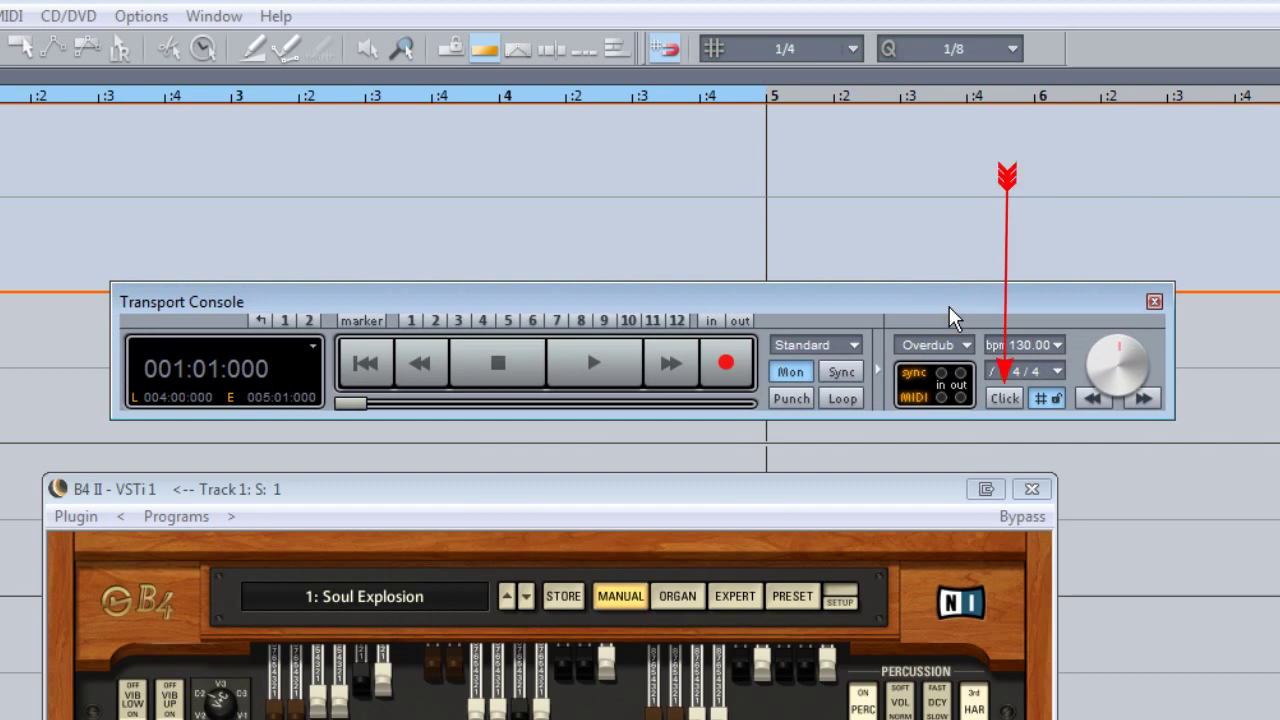
# Tick 'Active while Record' in the Click button's Metronome Options
pyautogui.rightClick(1003, 398)
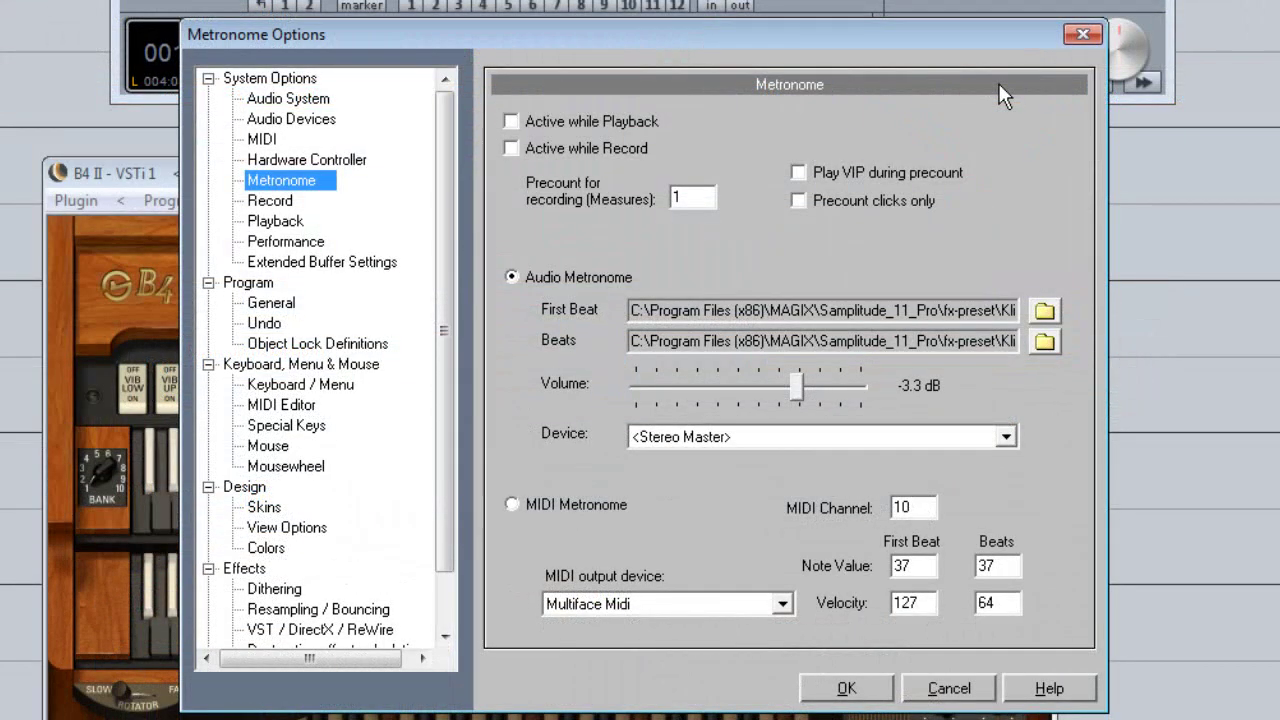
pyautogui.click(513, 150)
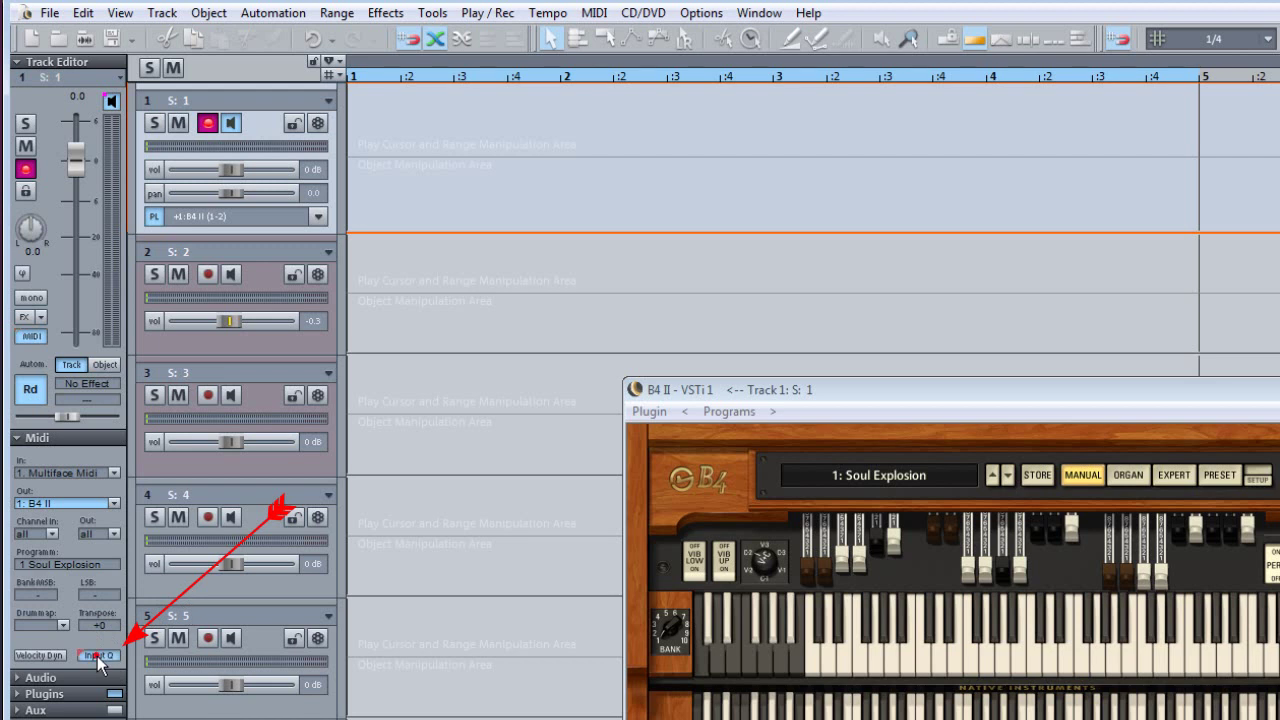
# With track 1 current, turn on global MIDI Input-Q and keep the quantize value at 1/8
pyautogui.press('Down')
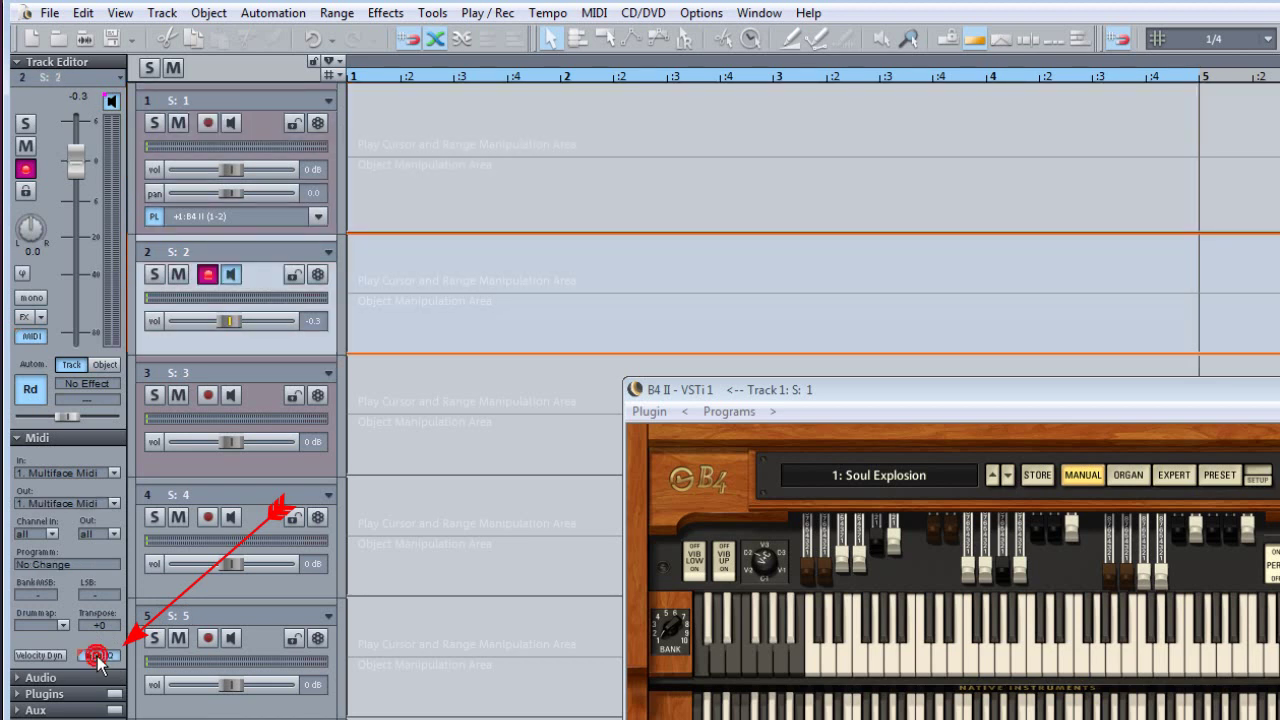
pyautogui.press('Down')
pyautogui.press('Up')
pyautogui.press('Up')
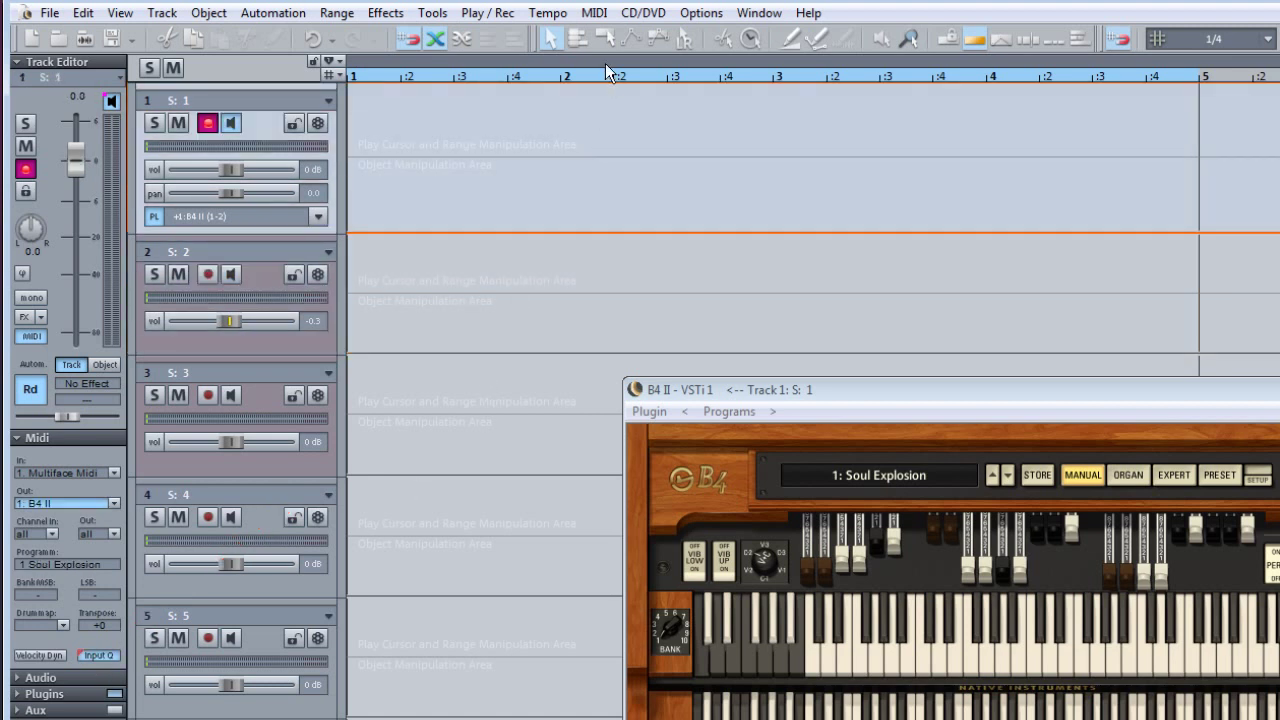
pyautogui.click(594, 13)
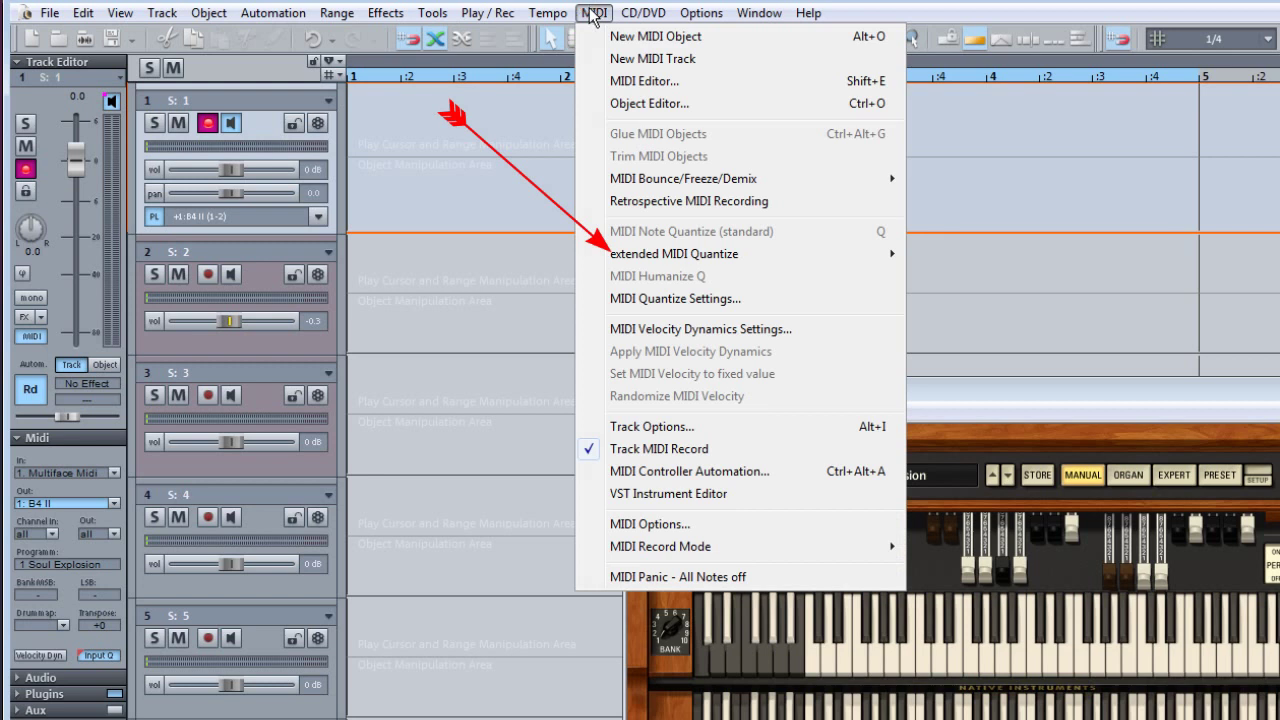
pyautogui.moveTo(617, 256)
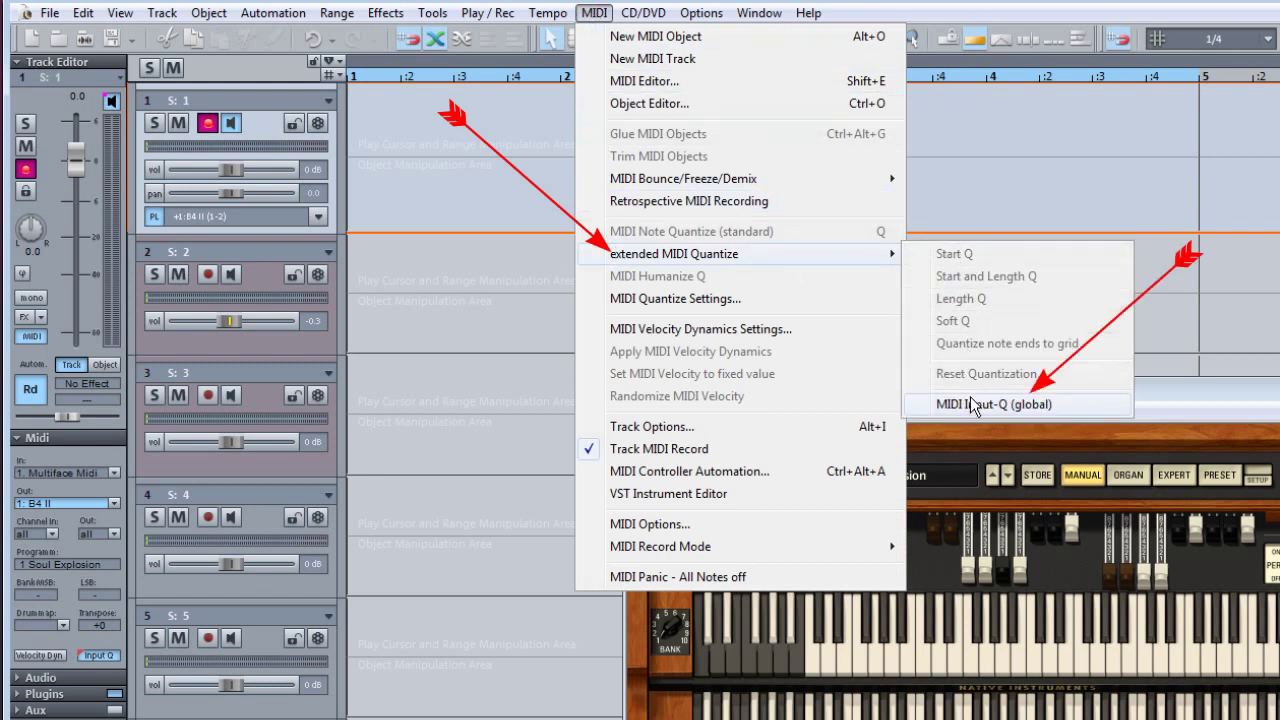
pyautogui.click(972, 404)
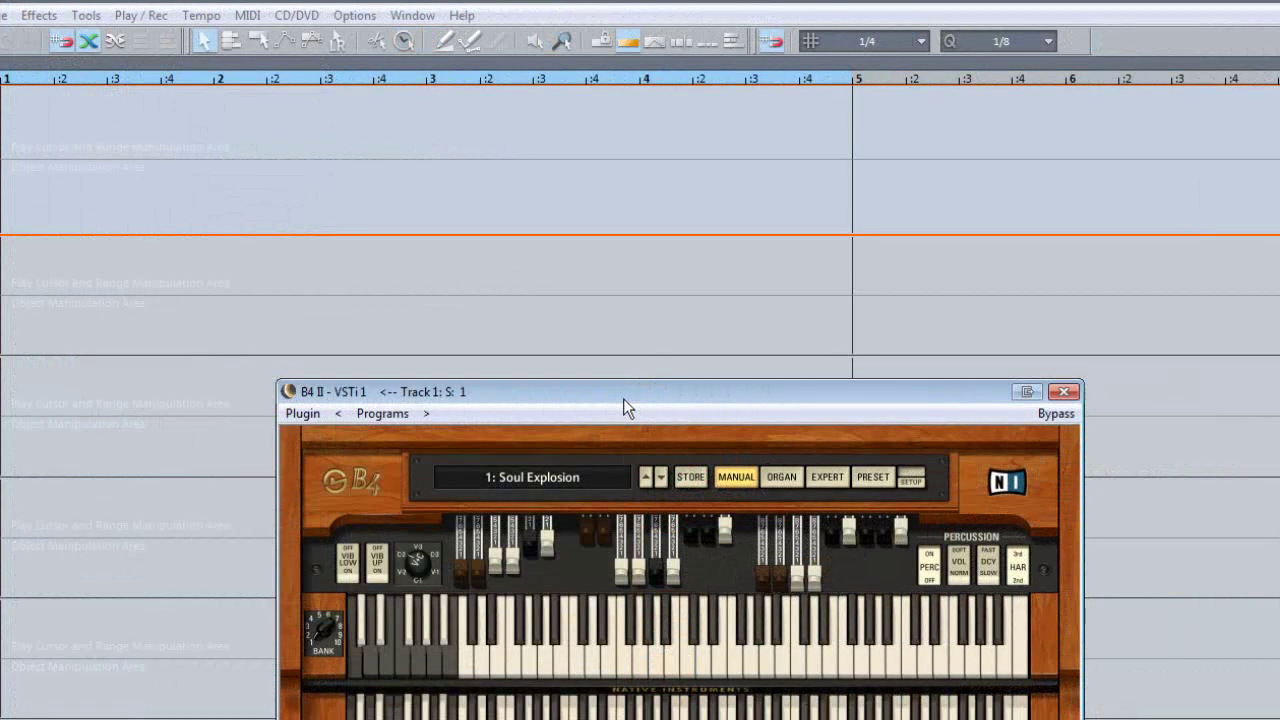
pyautogui.click(1046, 43)
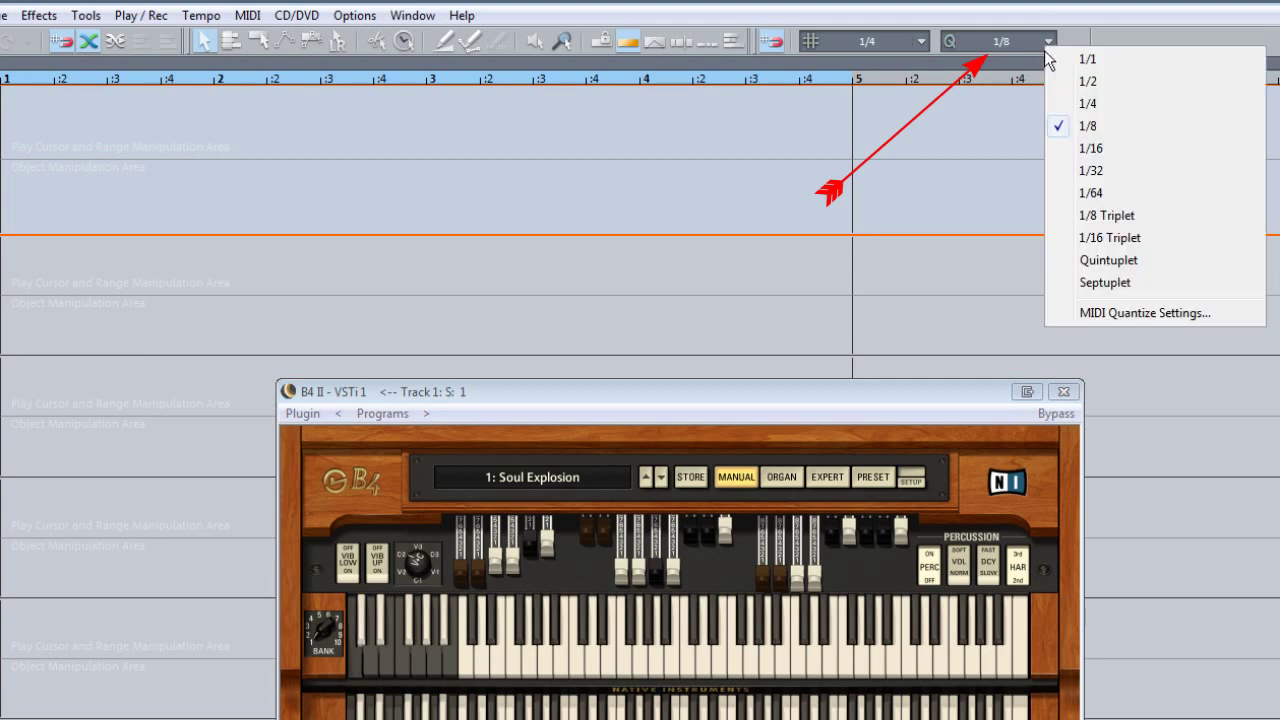
pyautogui.click(1092, 124)
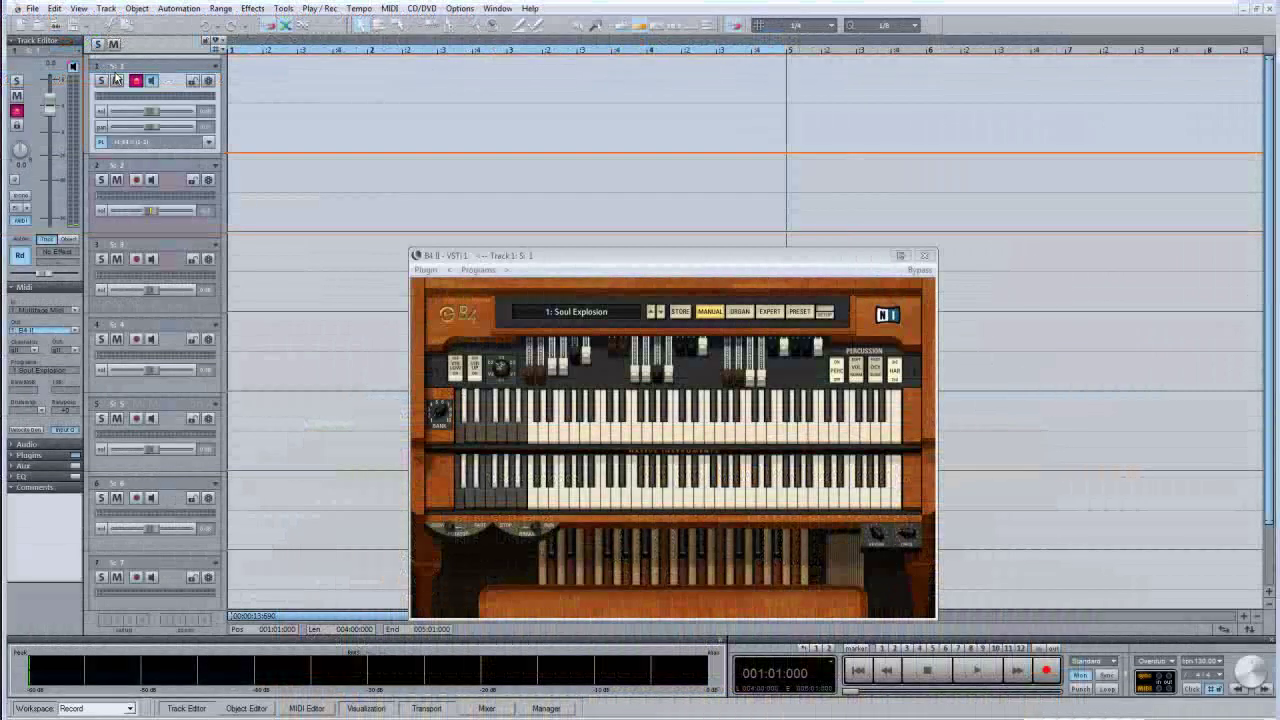
# Rename track 1 to B4
pyautogui.doubleClick(120, 66)
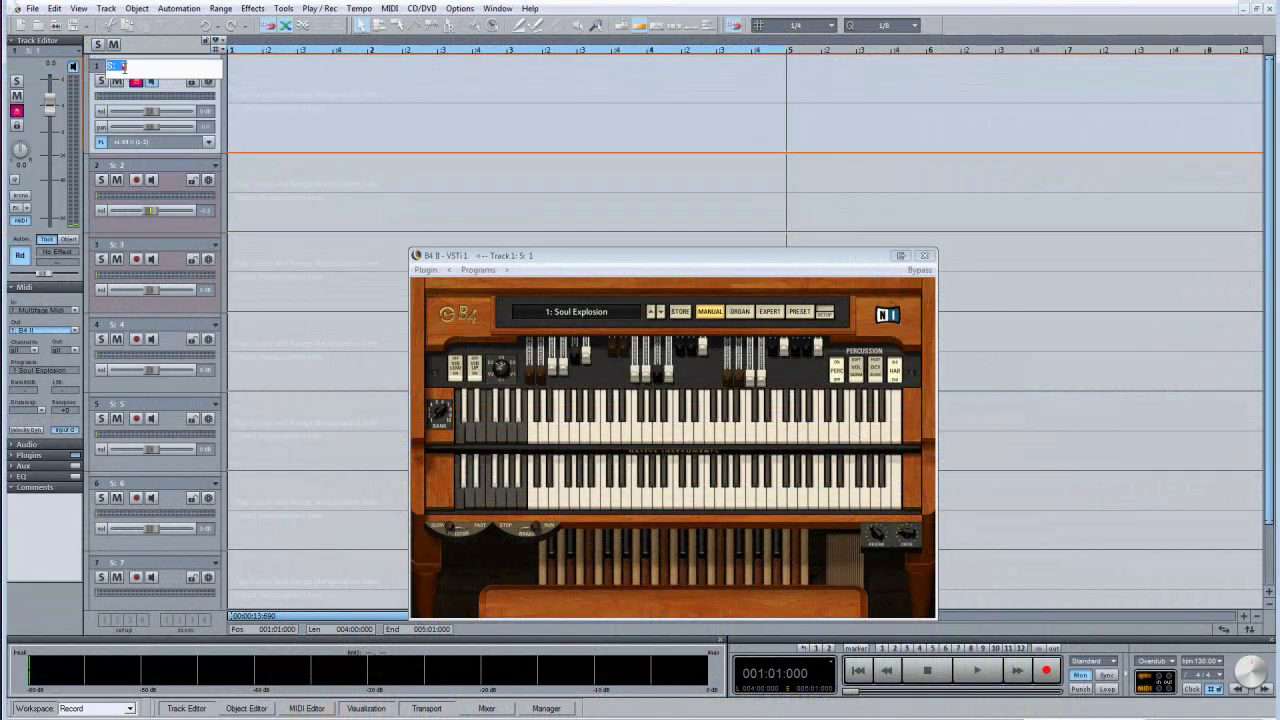
pyautogui.write('B4')
pyautogui.press('Return')
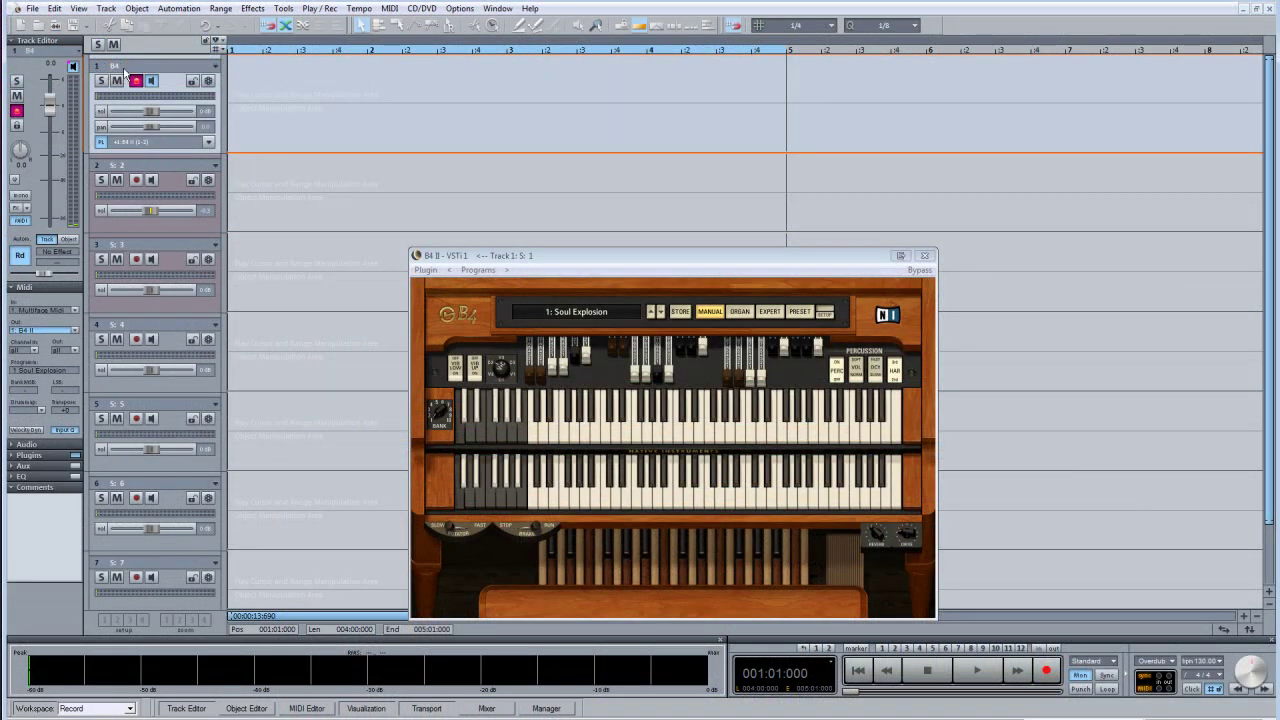